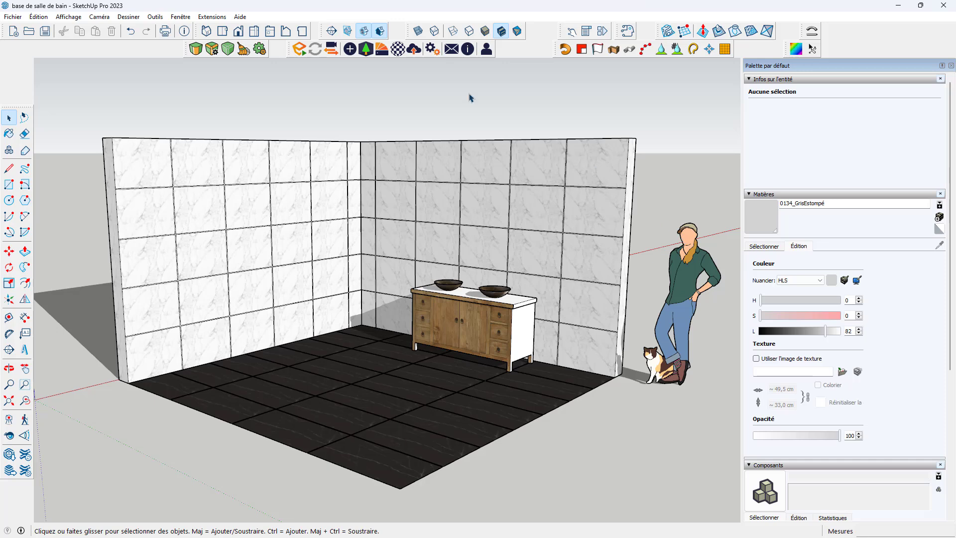
Step: Install the TextureRandomizer_v1.3 extension file from the desktop folder, then close the extension manager
left_click(208, 19)
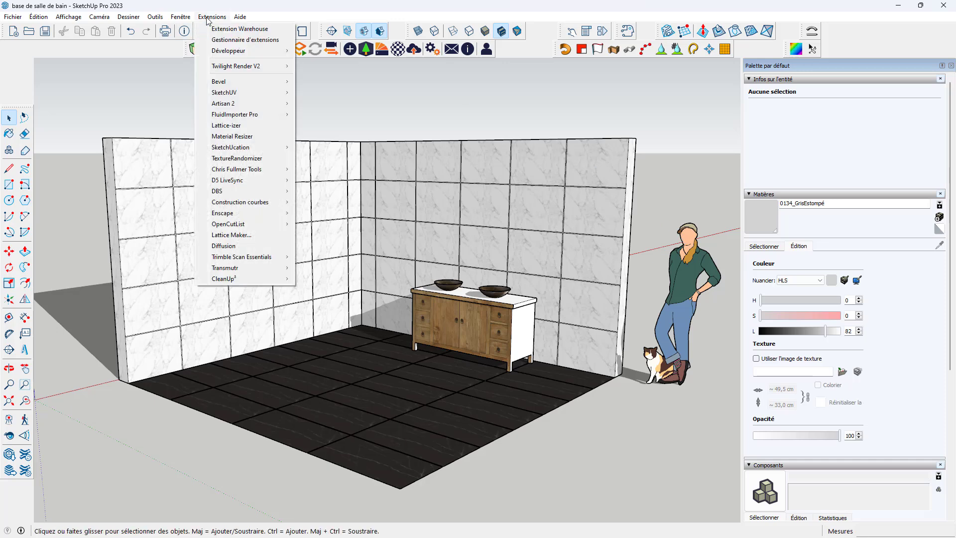
left_click(232, 40)
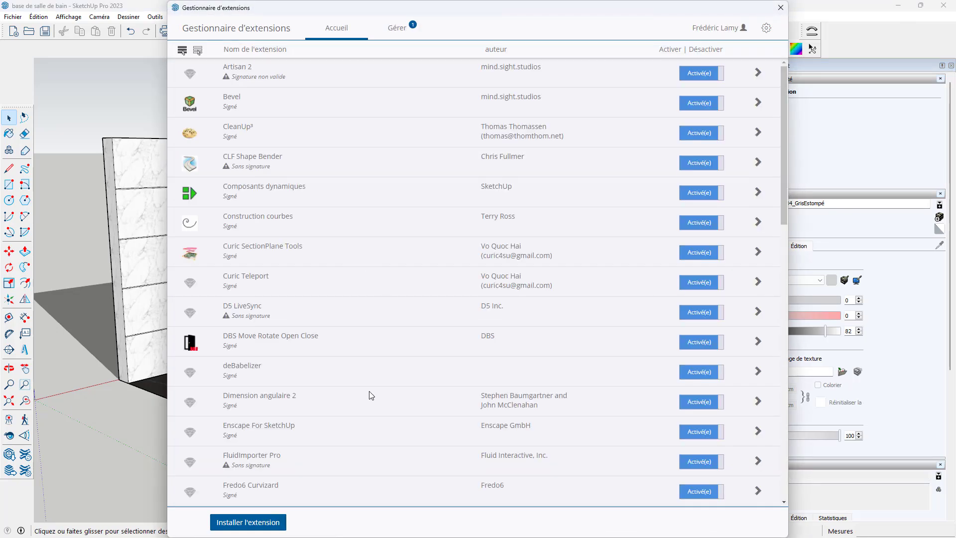
left_click(264, 527)
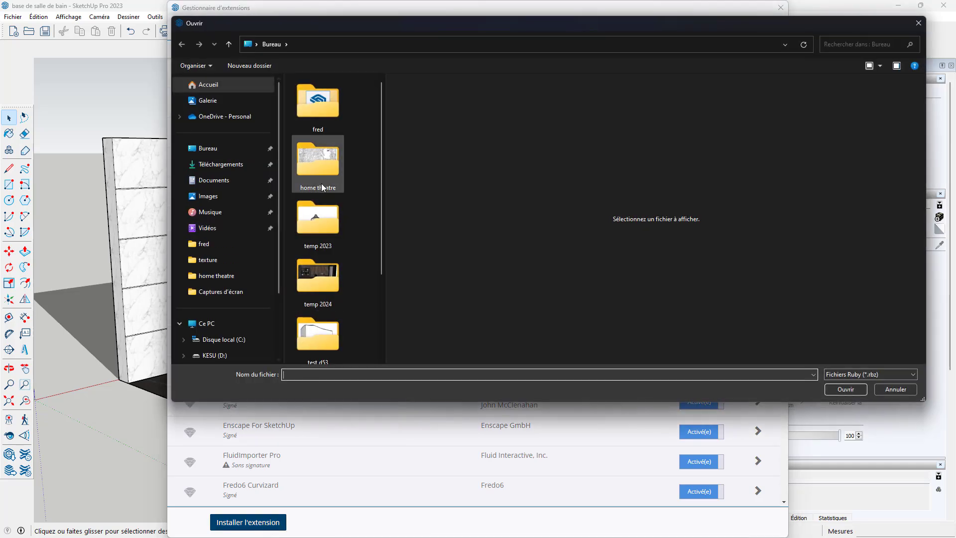
left_click(223, 148)
scroll(339, 169, "down", 3)
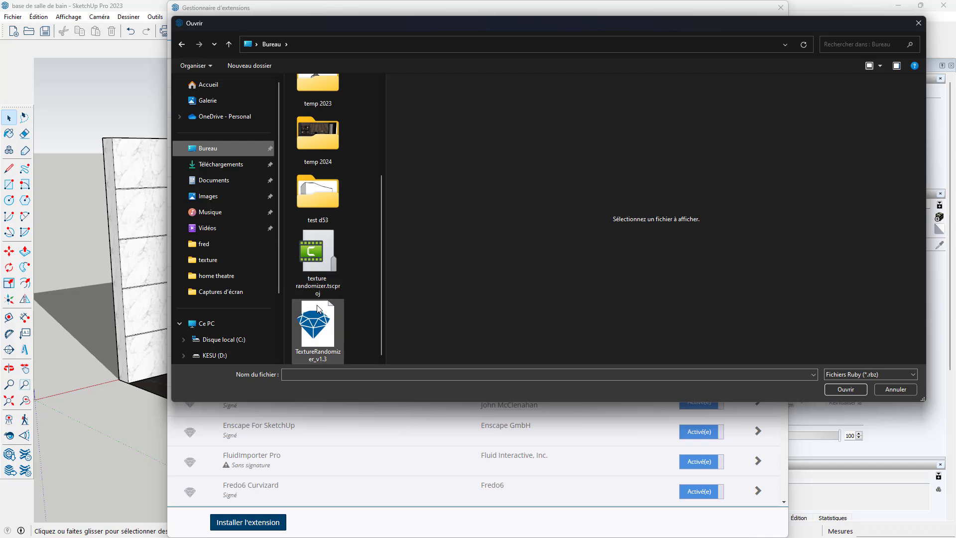
left_click(321, 321)
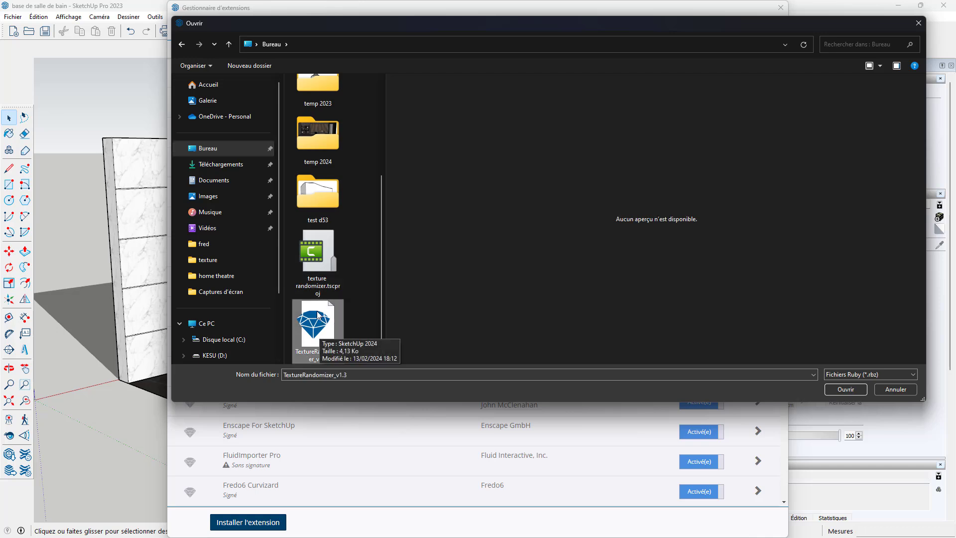
left_click(844, 389)
left_click(780, 8)
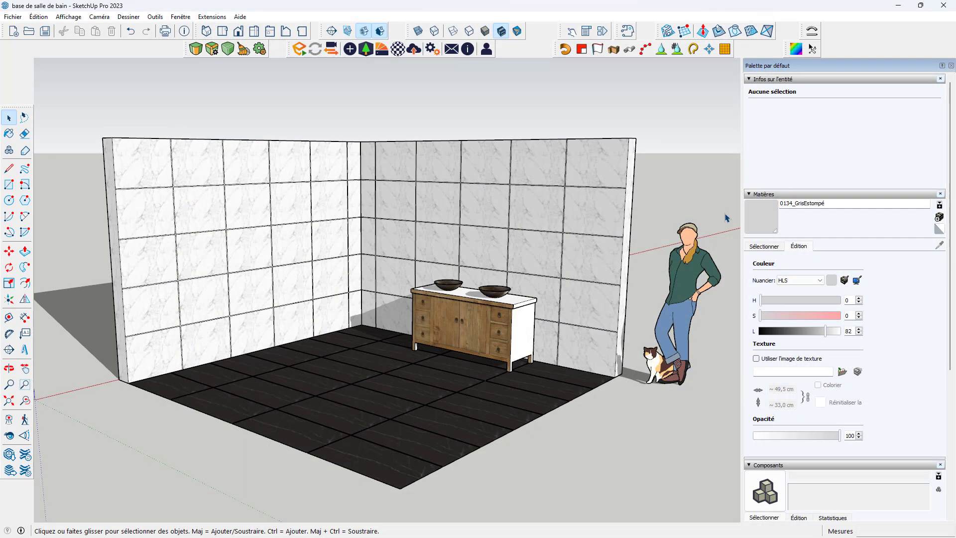
Step: Check the installed extensions list and the available extension commands for TextureRandomizer
left_click(201, 17)
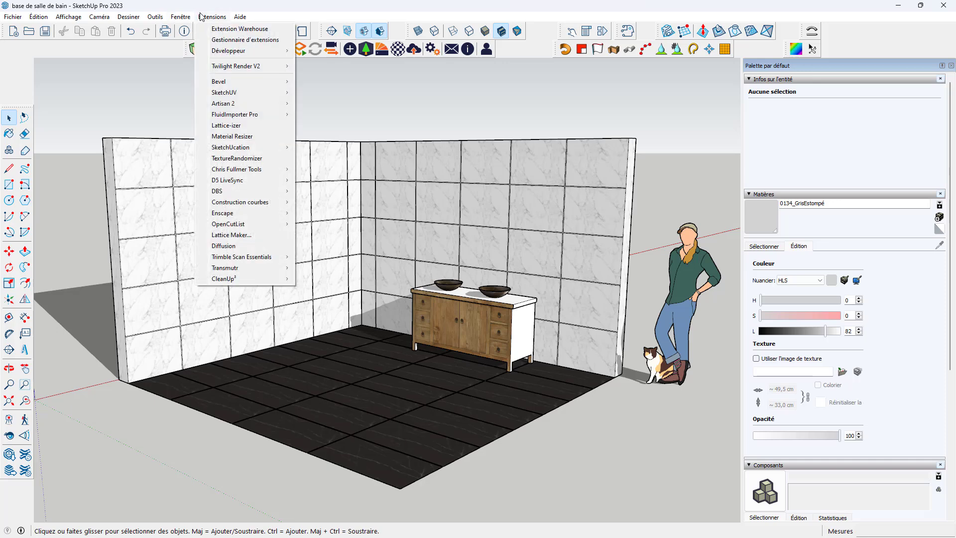
left_click(259, 40)
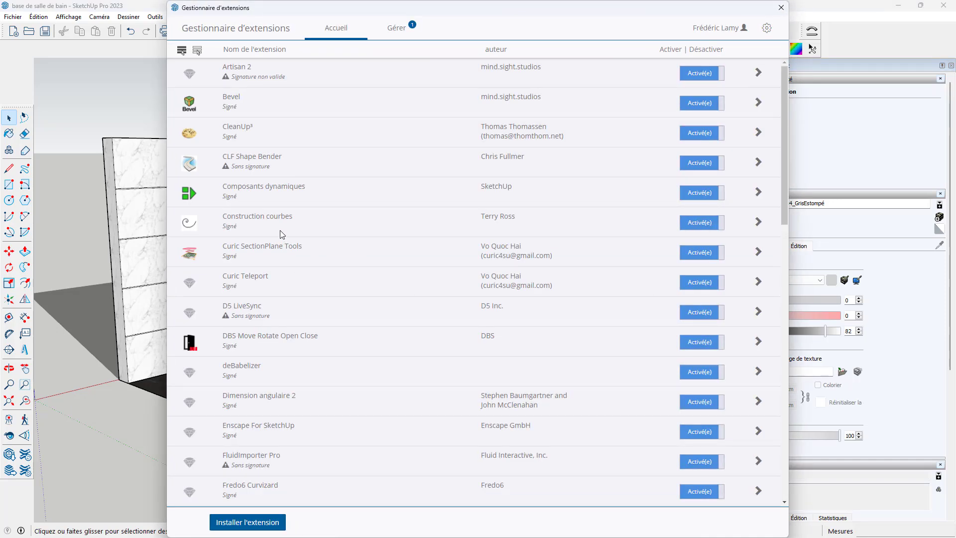
scroll(280, 230, "down", 15)
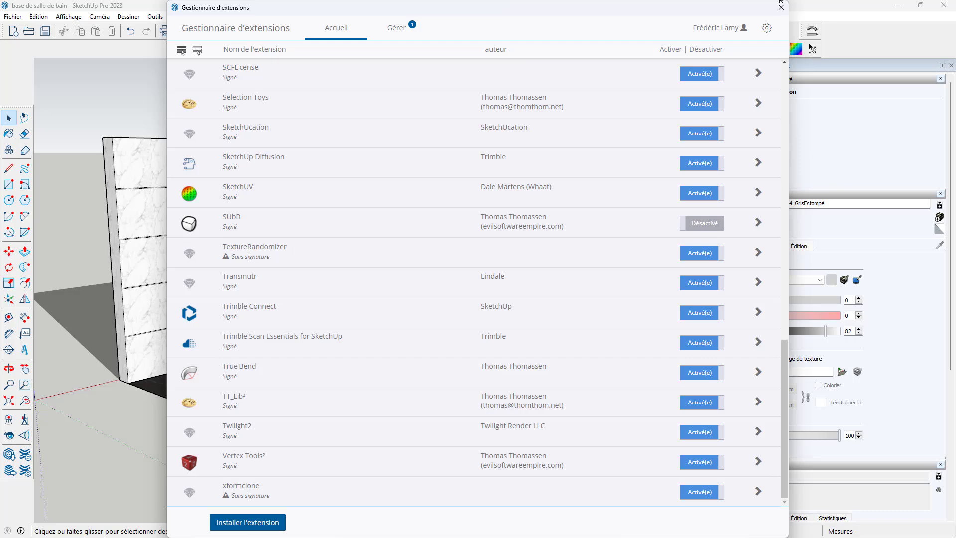
left_click(780, 7)
left_click(212, 17)
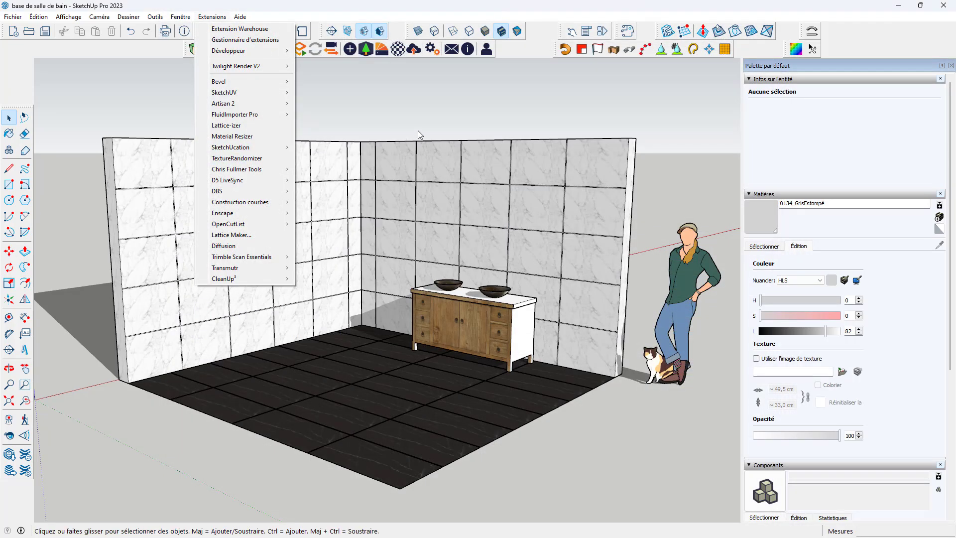
left_click(438, 121)
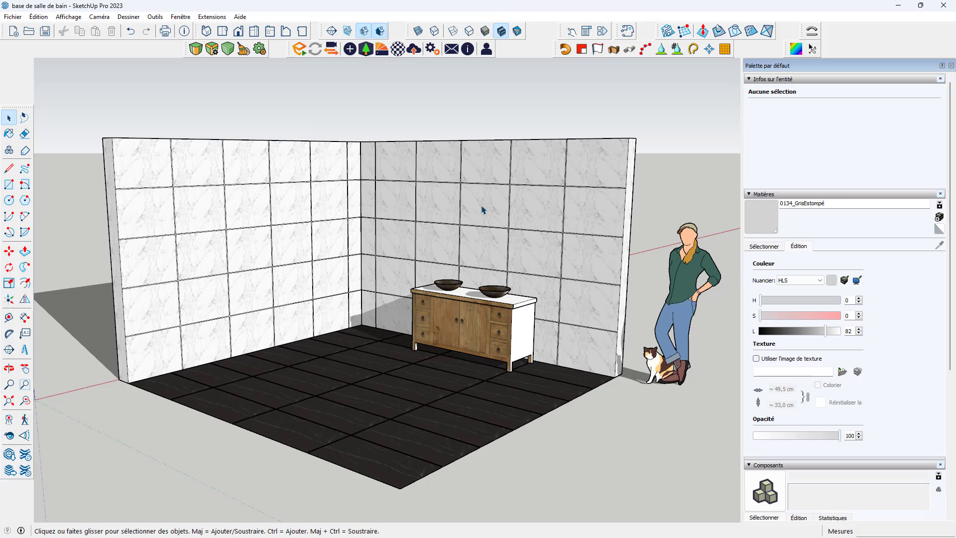
Step: Examine the marble texture on the bathroom's wall and floor tiles for repetition, up close and from several angles
scroll(480, 206, "down", 5)
scroll(422, 211, "up", 7)
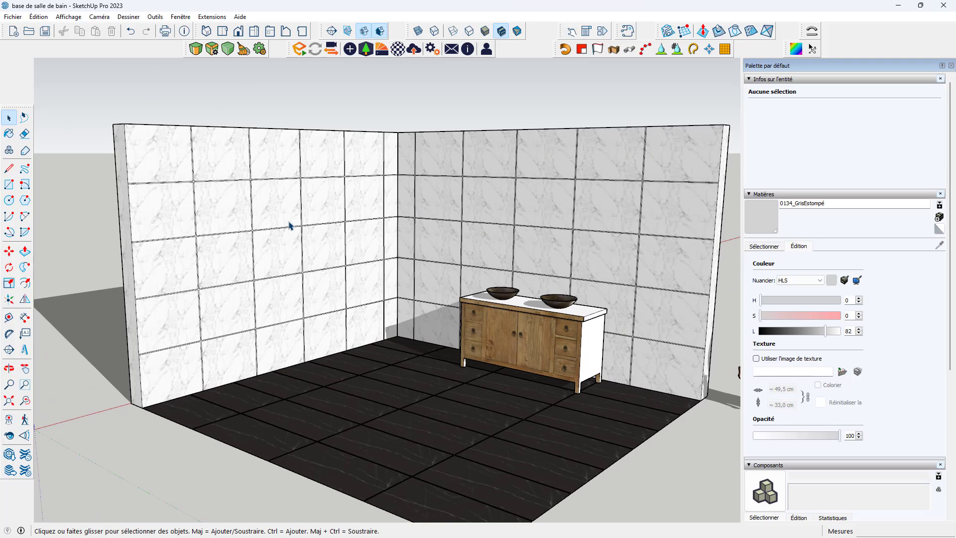
middle_click_drag(348, 219, 348, 264)
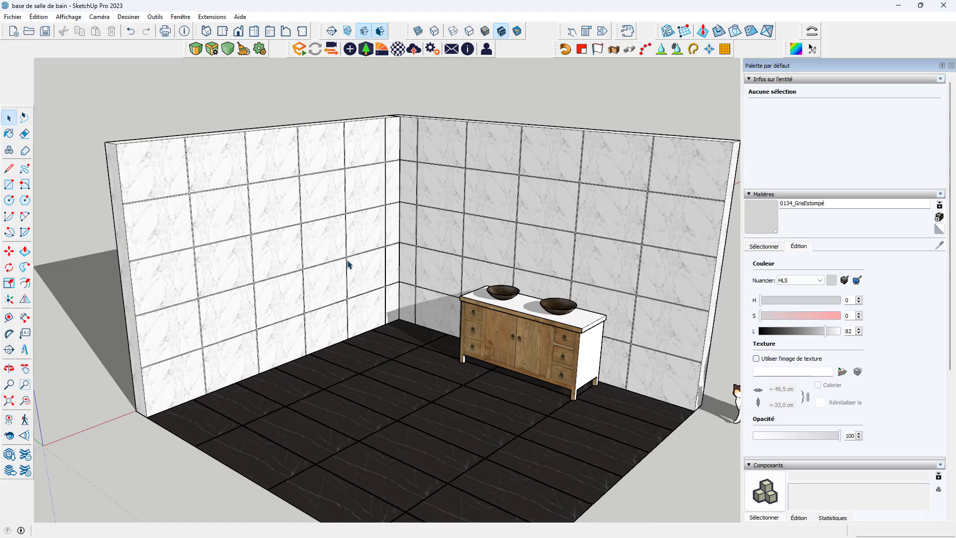
scroll(245, 203, "down", 1)
scroll(207, 160, "up", 6)
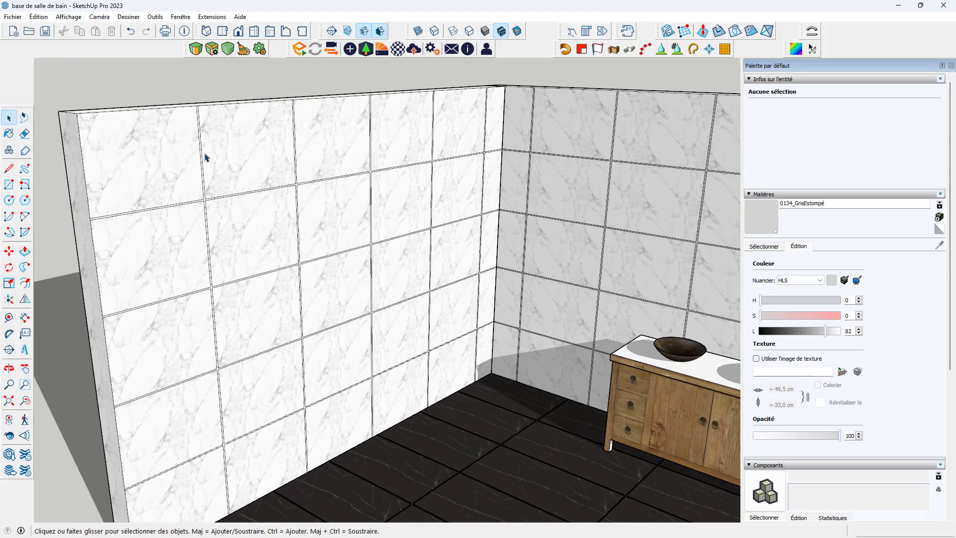
scroll(499, 241, "down", 3)
scroll(263, 194, "up", 3)
scroll(267, 192, "down", 6)
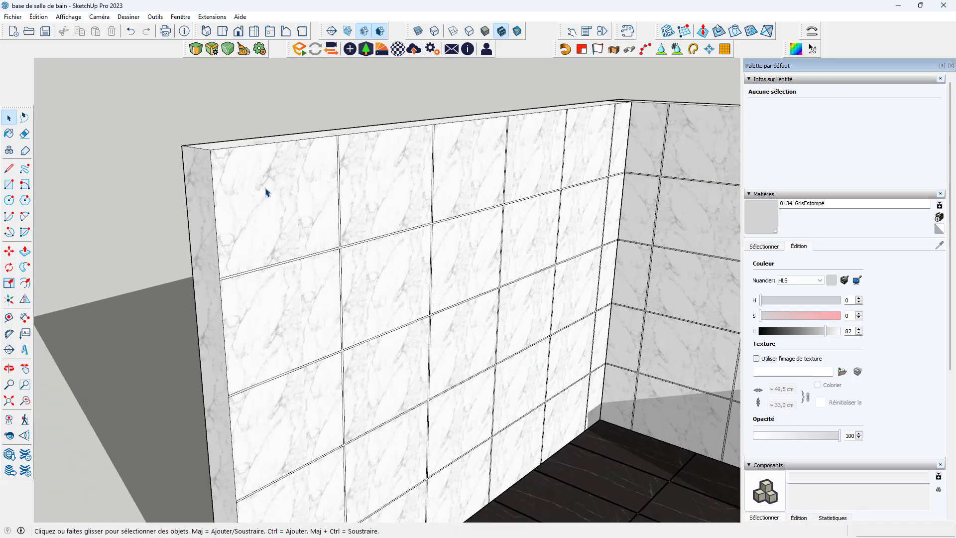
scroll(470, 433, "up", 6)
scroll(416, 332, "down", 5)
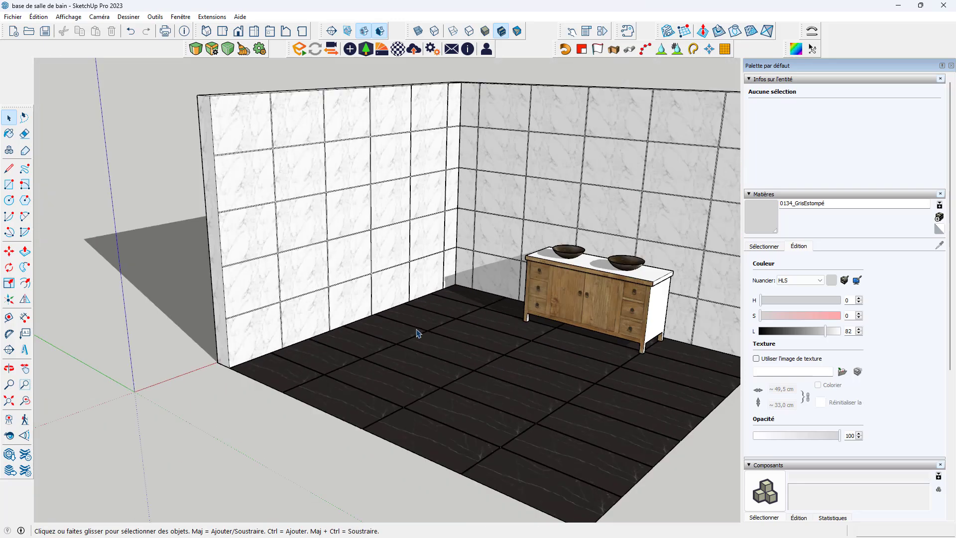
middle_click_drag(464, 272, 402, 338)
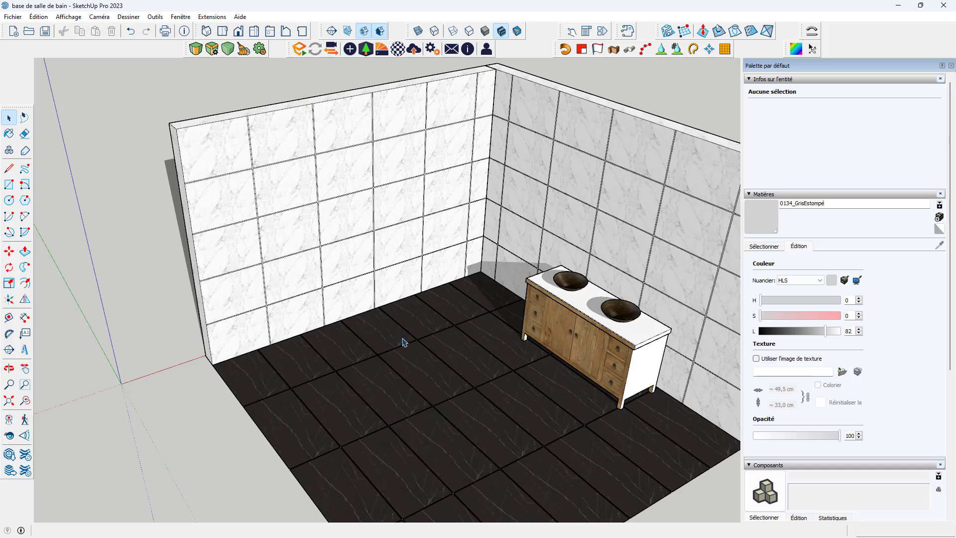
scroll(404, 341, "down", 6)
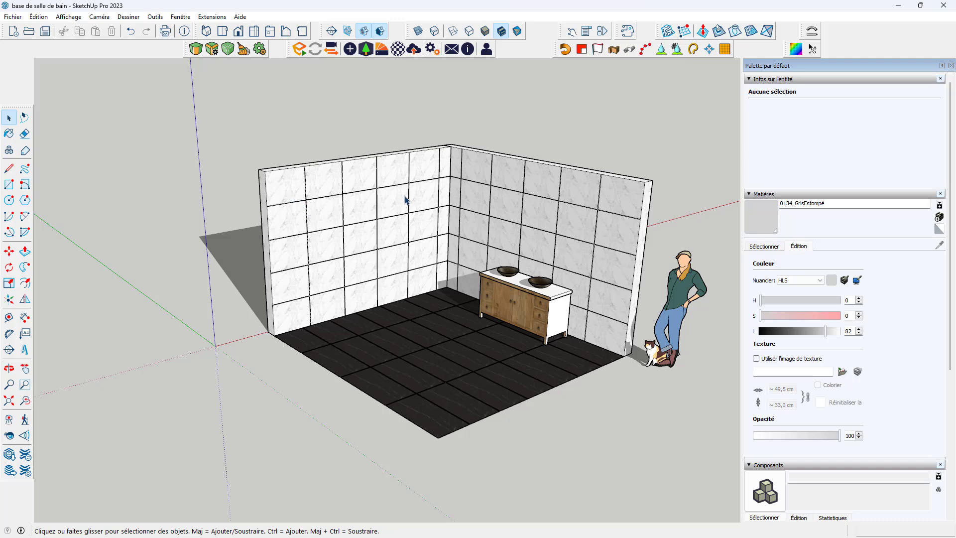
Step: Draw a rectangle on the empty ground in front of the room, with one side about 195 cm long
scroll(404, 202, "down", 3)
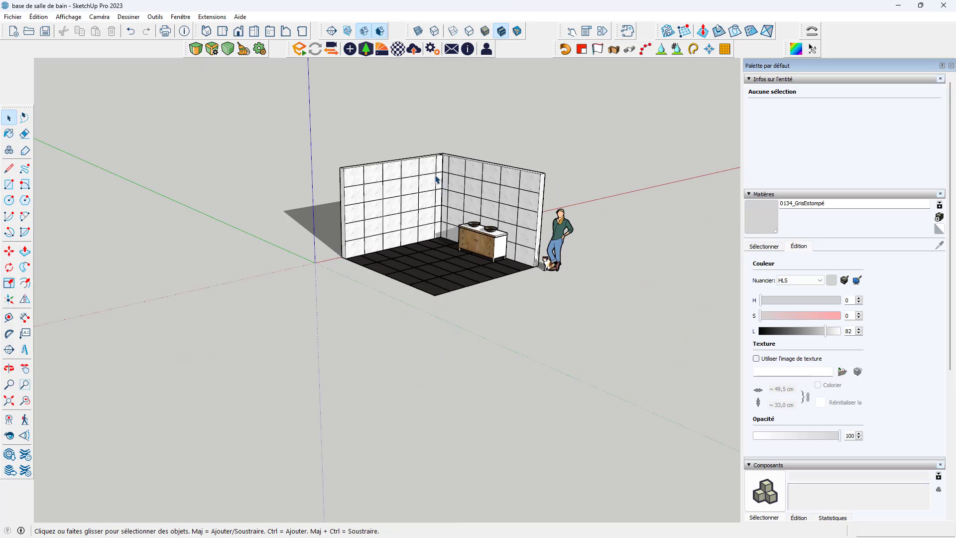
left_click(9, 185)
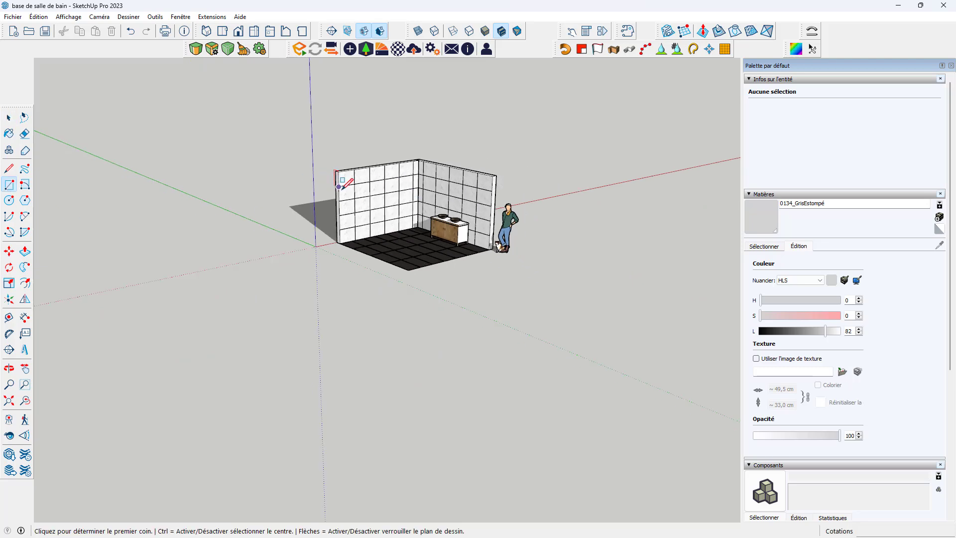
middle_click_drag(318, 278, 350, 355)
left_click(309, 386)
left_click(401, 381)
scroll(344, 390, "up", 5)
Step: Paint the new rectangle with the in-model marble material fond-de-hotte-marbre-blanc-2#1
left_click(771, 248)
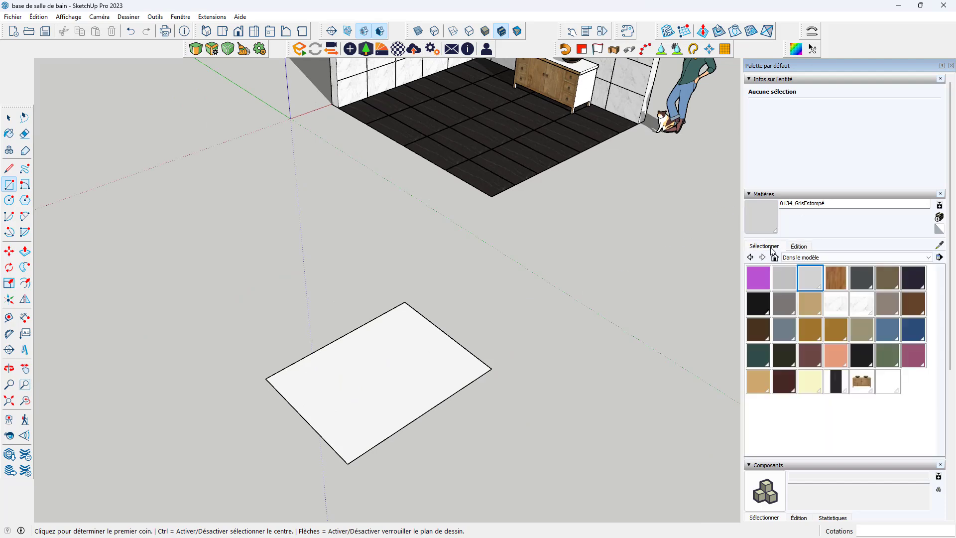
left_click(861, 304)
left_click(419, 370)
mouse_move(419, 371)
middle_mouse_down()
mouse_move(364, 478)
mouse_move(412, 398)
middle_mouse_up()
scroll(413, 378, "up", 6)
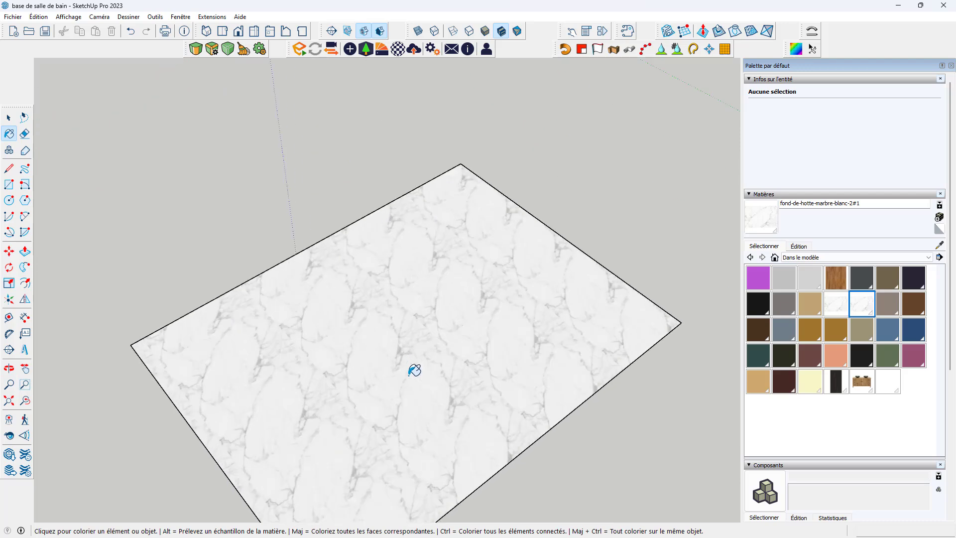
scroll(429, 327, "down", 5)
Step: Copy the marble rectangle with its edges corner to corner, placing the duplicate directly against its short side
key("space")
double_click(398, 328)
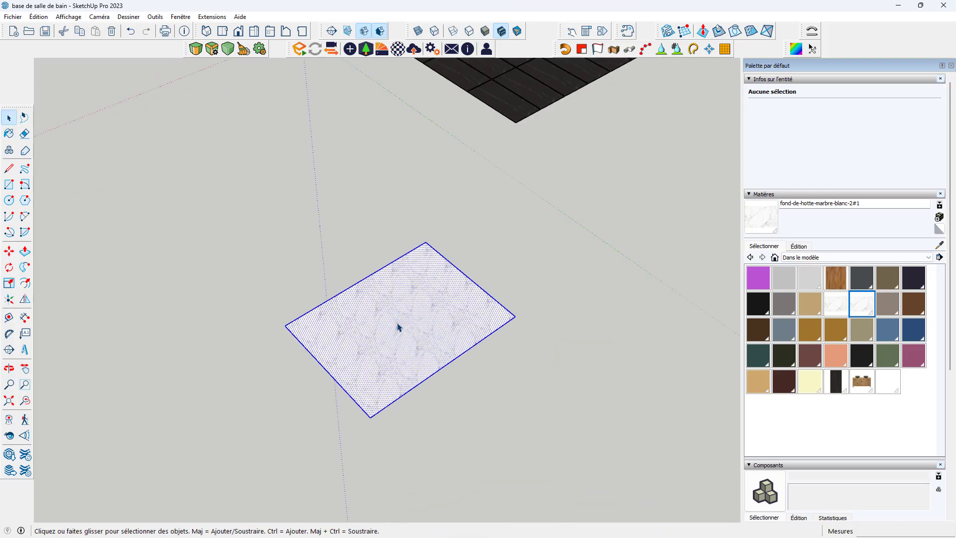
key("m")
key("ctrl")
left_click(369, 417)
left_click(511, 316)
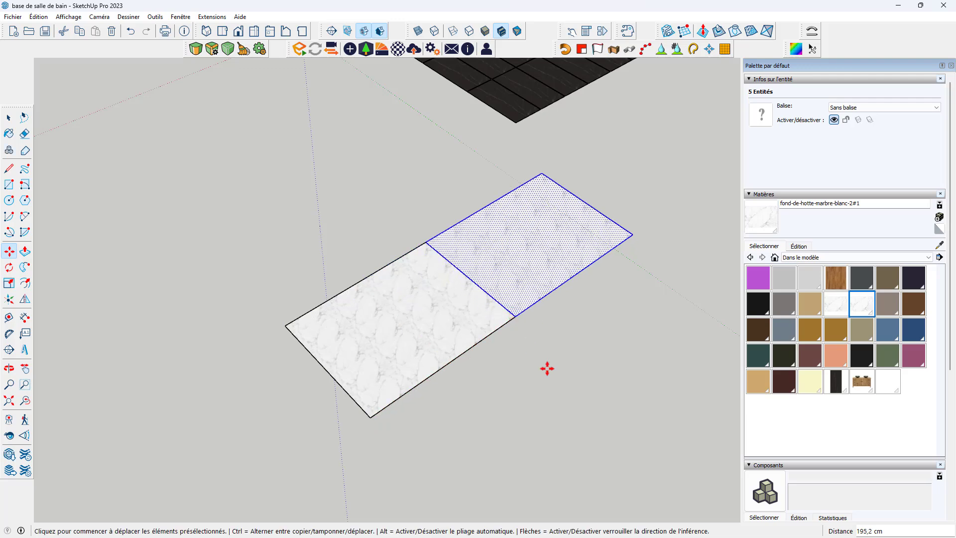
Step: Copy both marble rectangles together against their long side to form a two-by-two grid
scroll(513, 279, "down", 3)
key("space")
left_click_drag(351, 204, 522, 350)
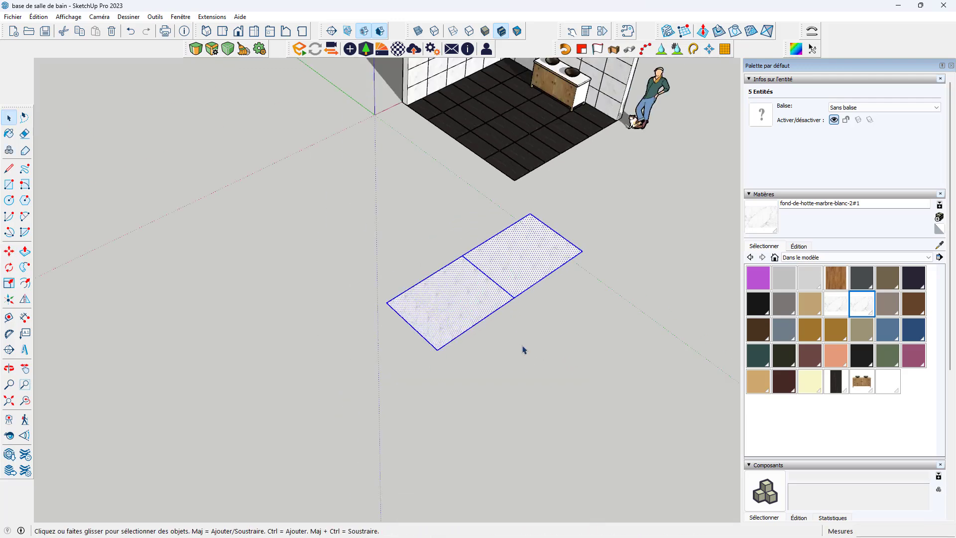
key("m")
key("ctrl")
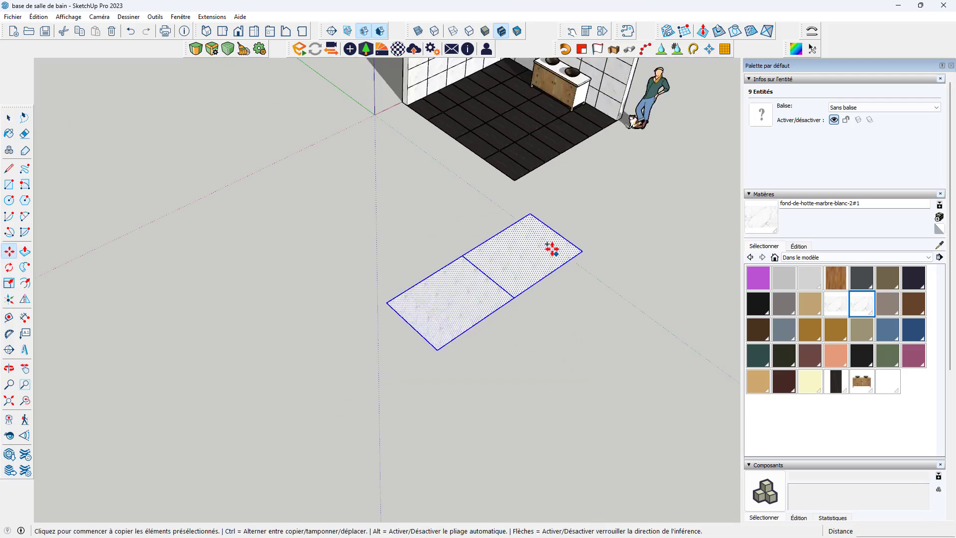
left_click(530, 214)
left_click(579, 249)
Step: Open the TextureRandomizer parameters for all four marble rectangles in the grid
key("space")
middle_click_drag(618, 255, 533, 298)
left_click_drag(426, 156, 672, 451)
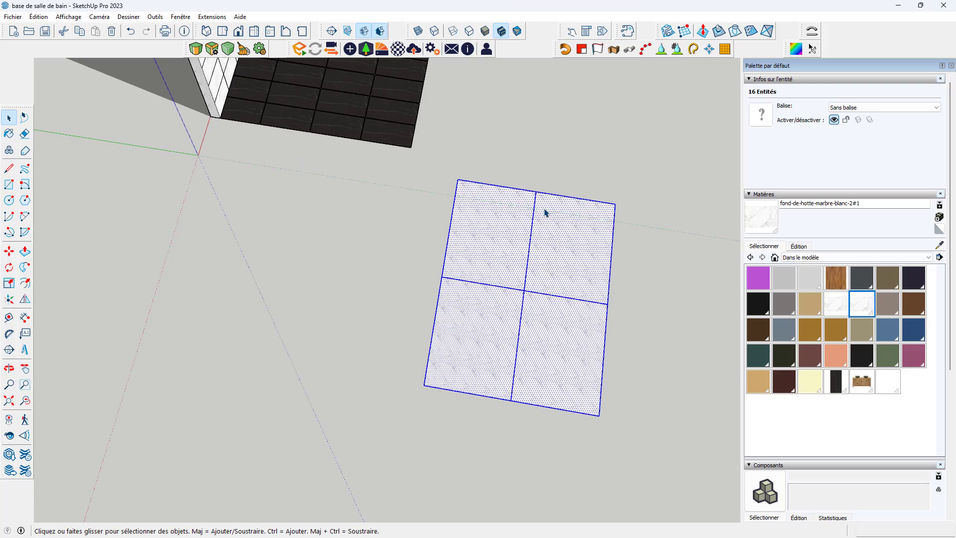
right_click(574, 251)
mouse_move(579, 255)
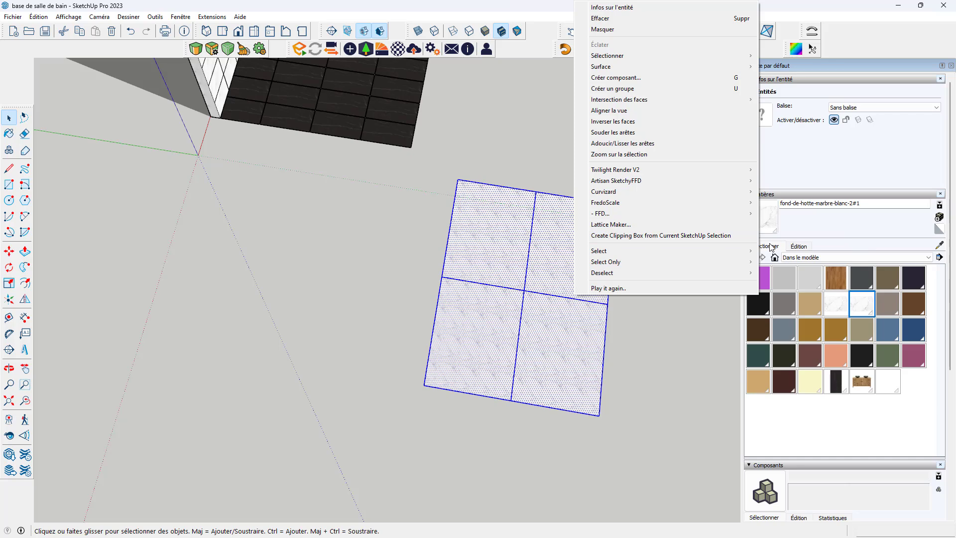
left_click(213, 18)
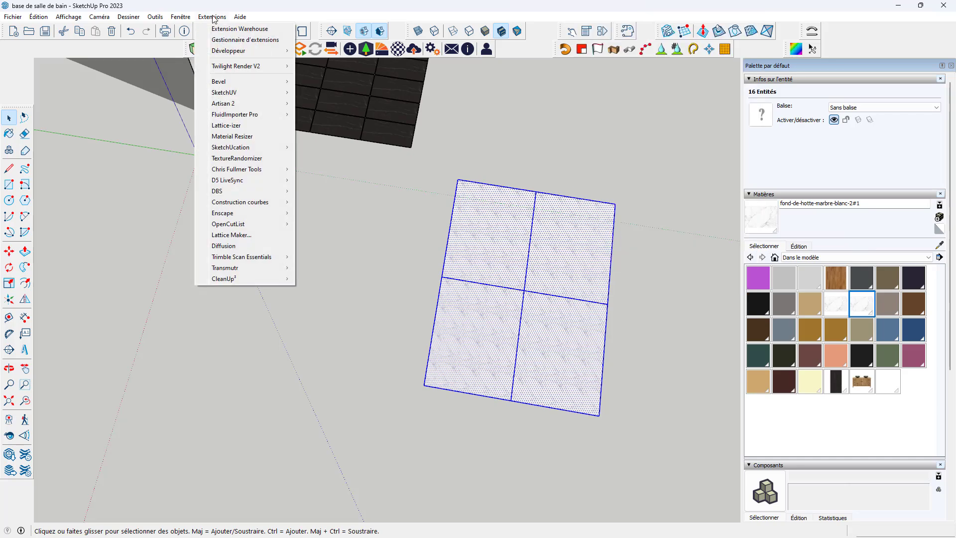
mouse_move(250, 103)
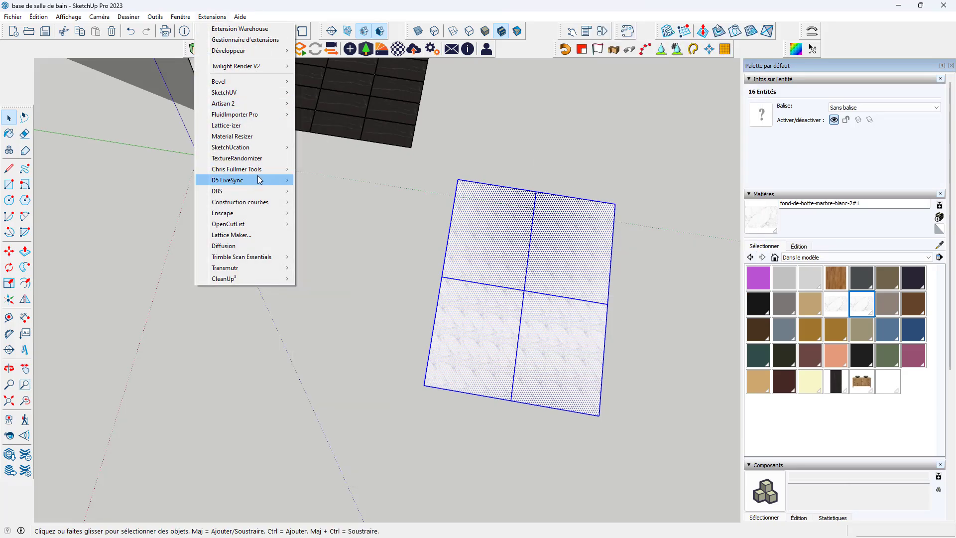
left_click(252, 159)
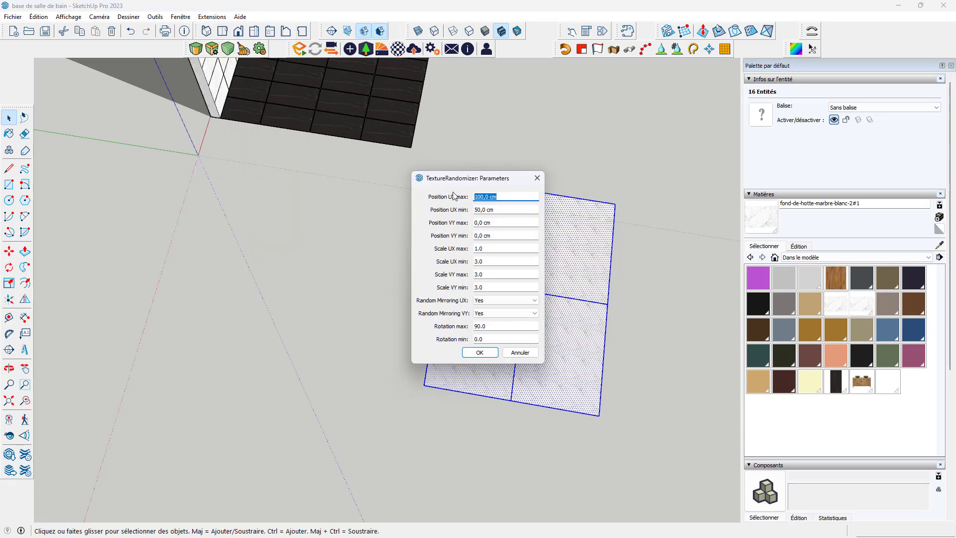
Step: Randomize the texture of the selected rectangles, keeping Random Mirroring UX at Yes and the other parameters at their defaults
left_click_drag(446, 180, 590, 117)
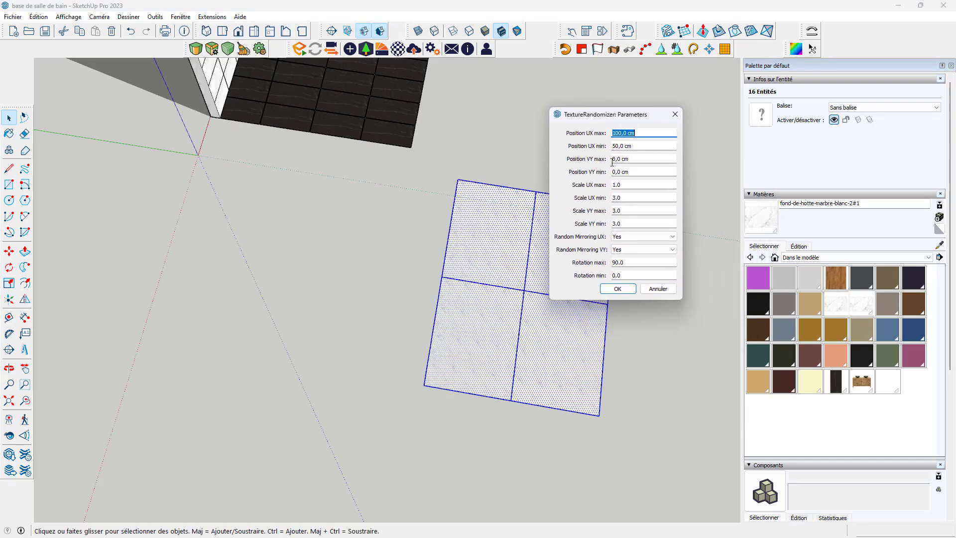
left_click_drag(643, 133, 600, 138)
left_click(625, 236)
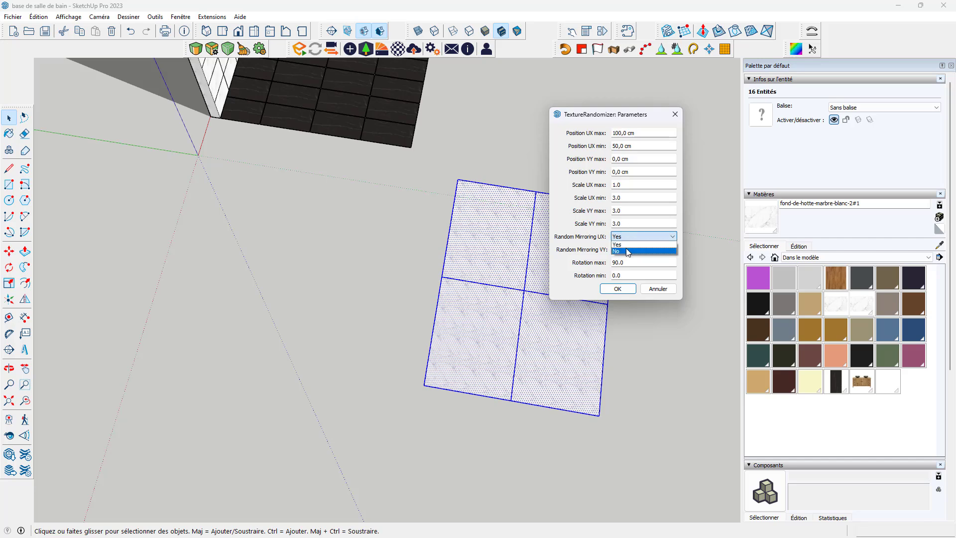
left_click(626, 244)
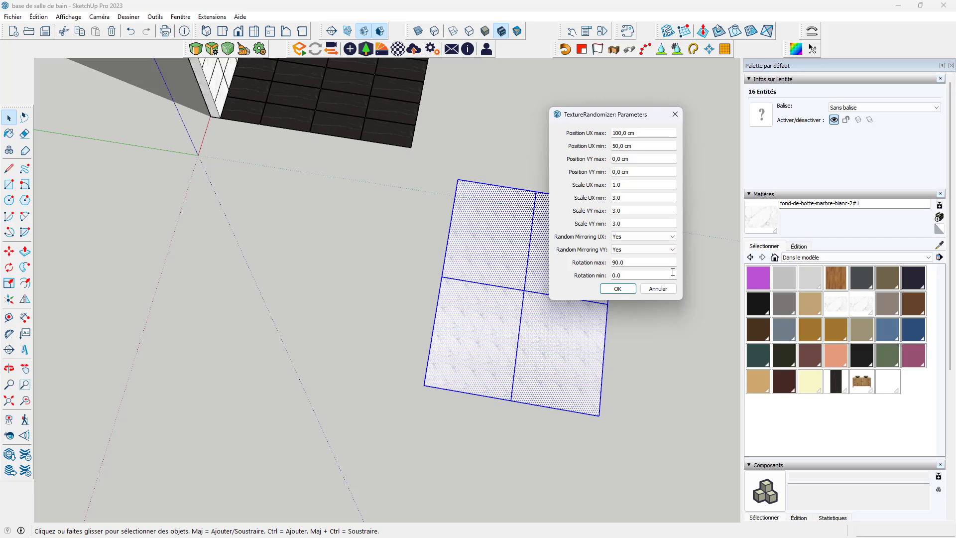
left_click(617, 289)
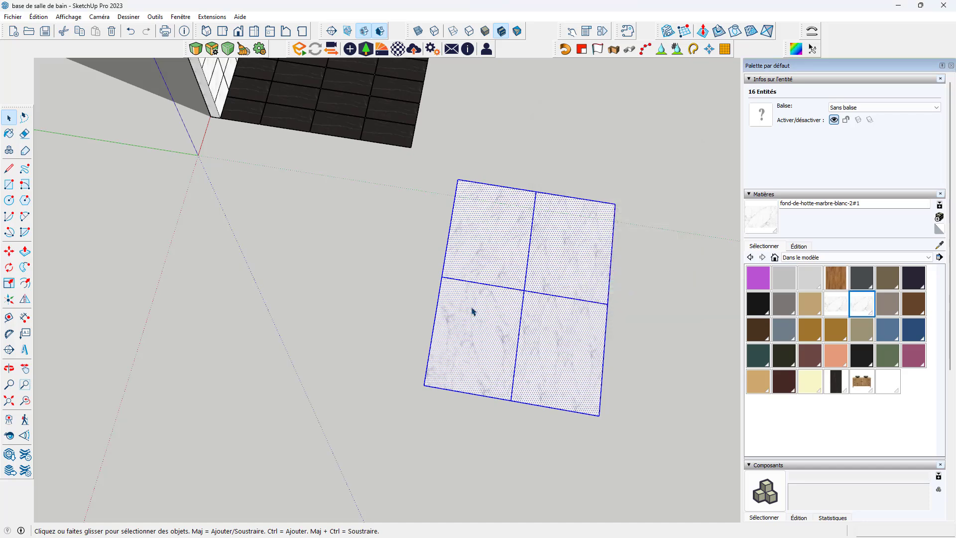
Step: Examine the marble pattern on the four-rectangle test grid and compare it with the marble tiles on the bathroom walls
left_click(622, 292)
middle_click_drag(464, 309, 545, 347)
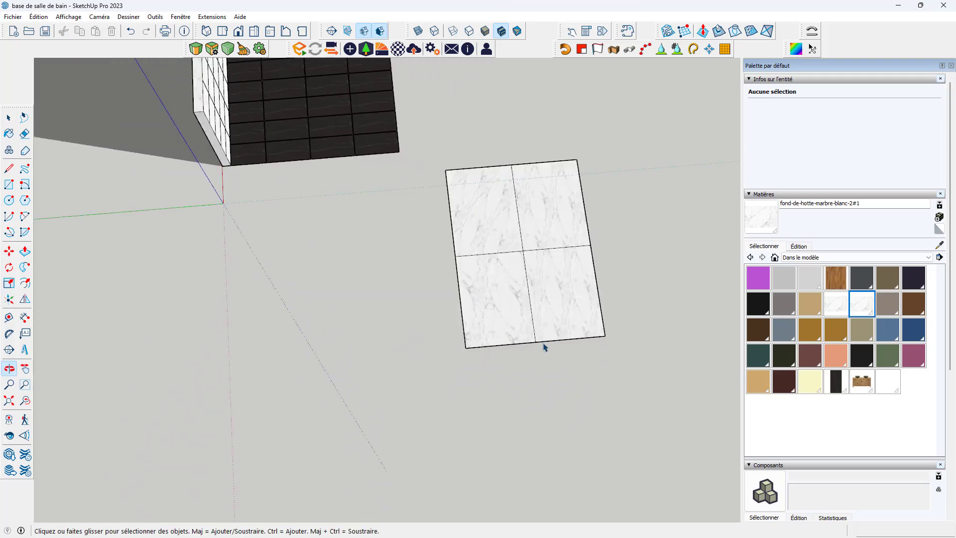
scroll(542, 251, "up", 5)
middle_click_drag(508, 281, 517, 258)
scroll(508, 335, "up", 6)
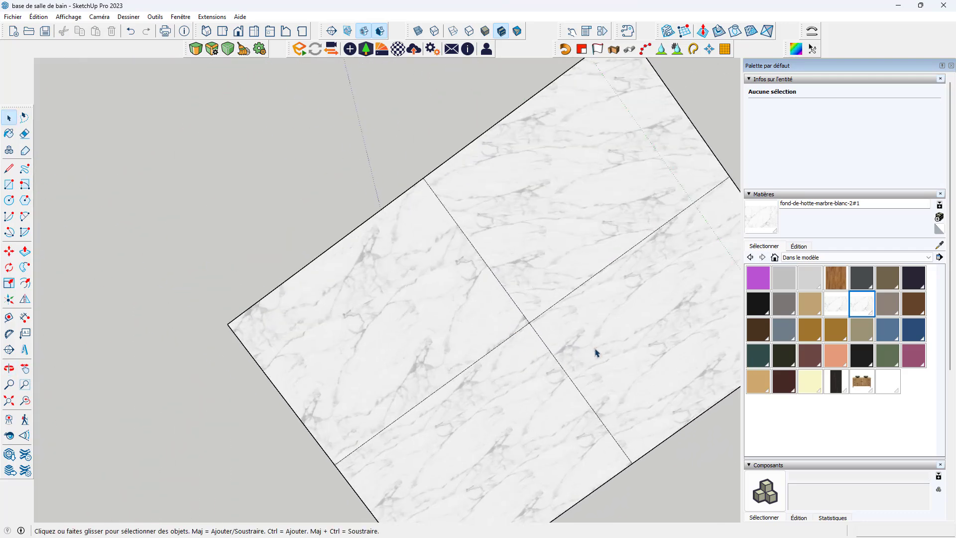
scroll(536, 369, "down", 8)
middle_click_drag(542, 367, 491, 181)
scroll(575, 166, "up", 10)
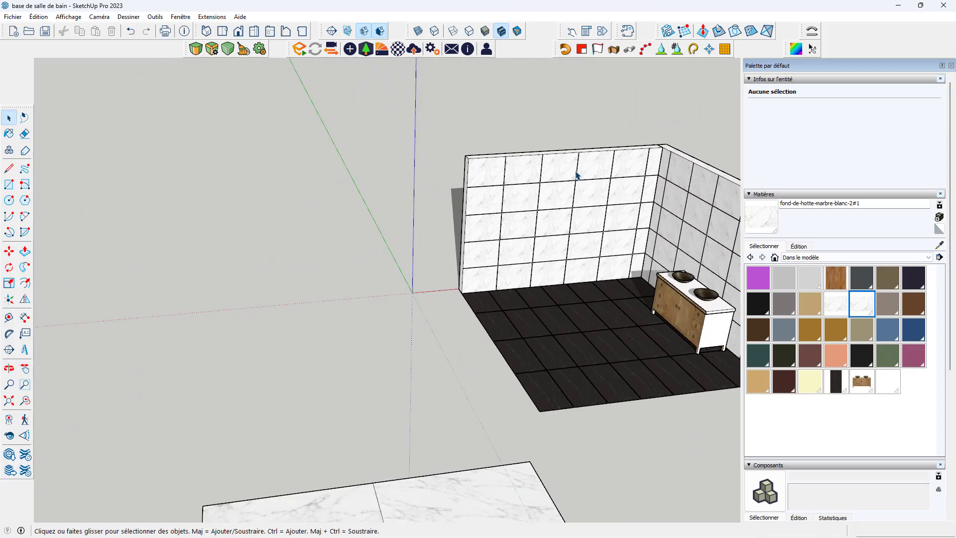
scroll(559, 240, "up", 2)
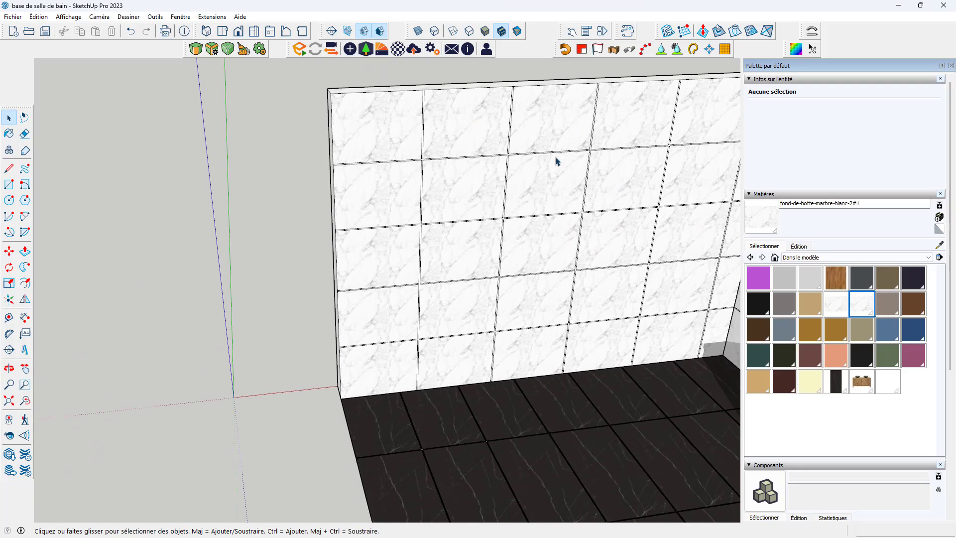
scroll(437, 249, "down", 5)
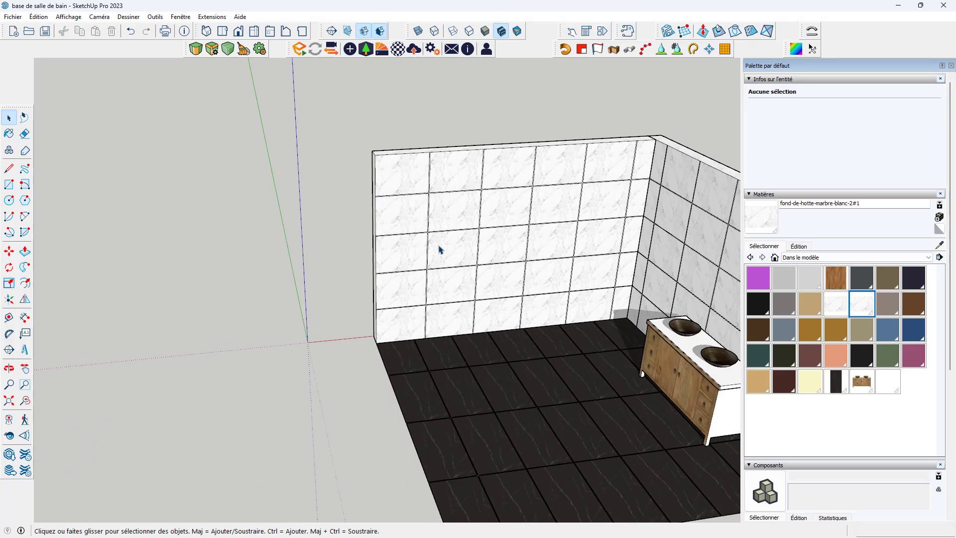
middle_click_drag(437, 249, 597, 219)
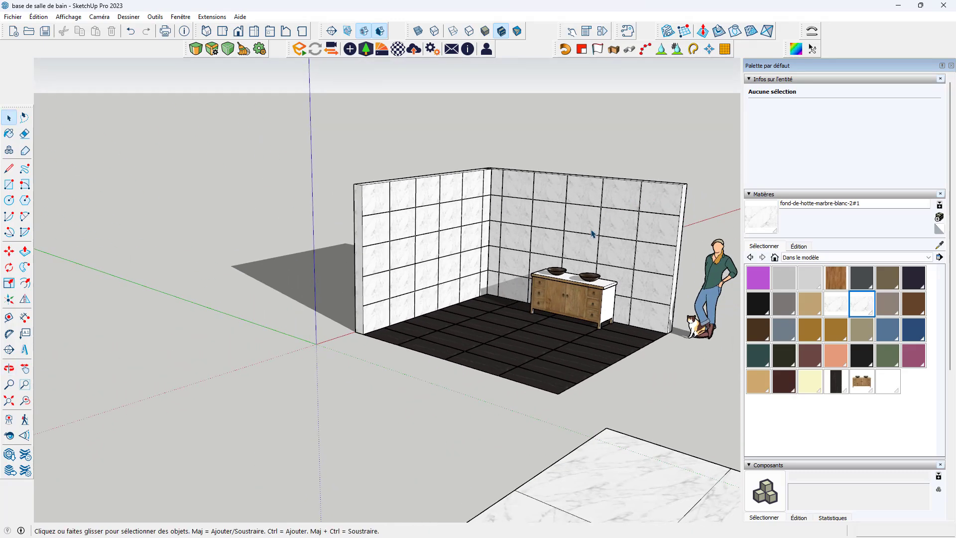
middle_click_drag(605, 320, 589, 439)
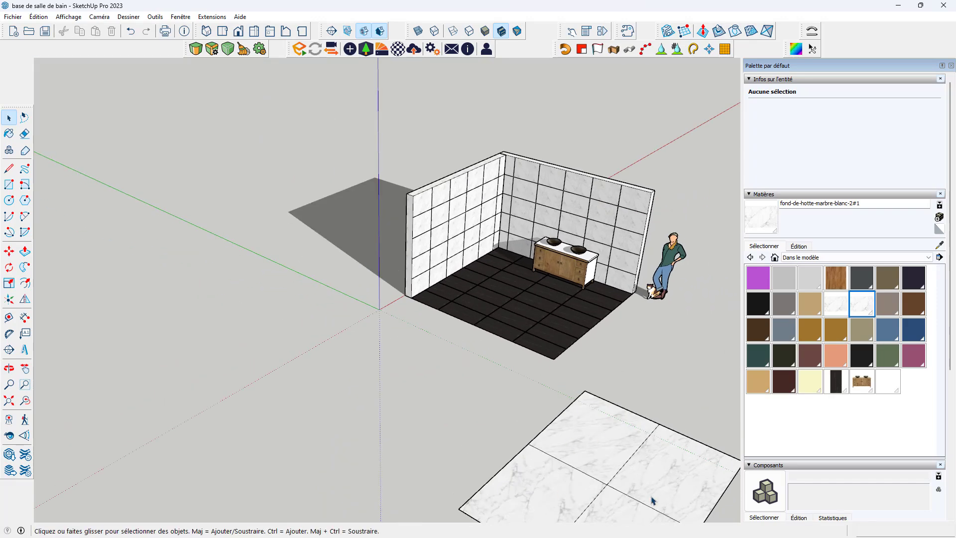
Step: Delete the two-by-two grid of marble test rectangles beside the bathroom
scroll(652, 499, "down", 3)
middle_click_drag(652, 500, 491, 337)
left_click_drag(490, 337, 706, 506)
scroll(587, 404, "up", 3)
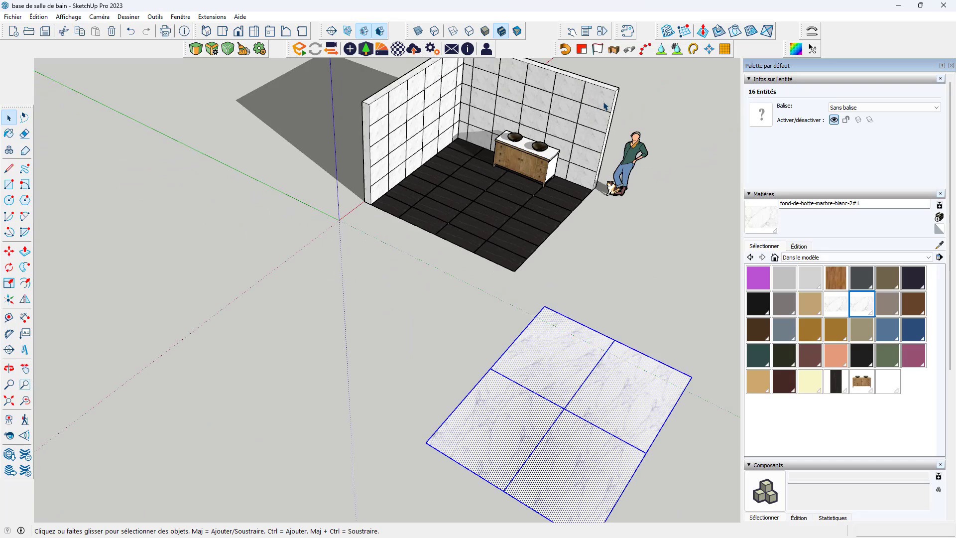
left_click(636, 312)
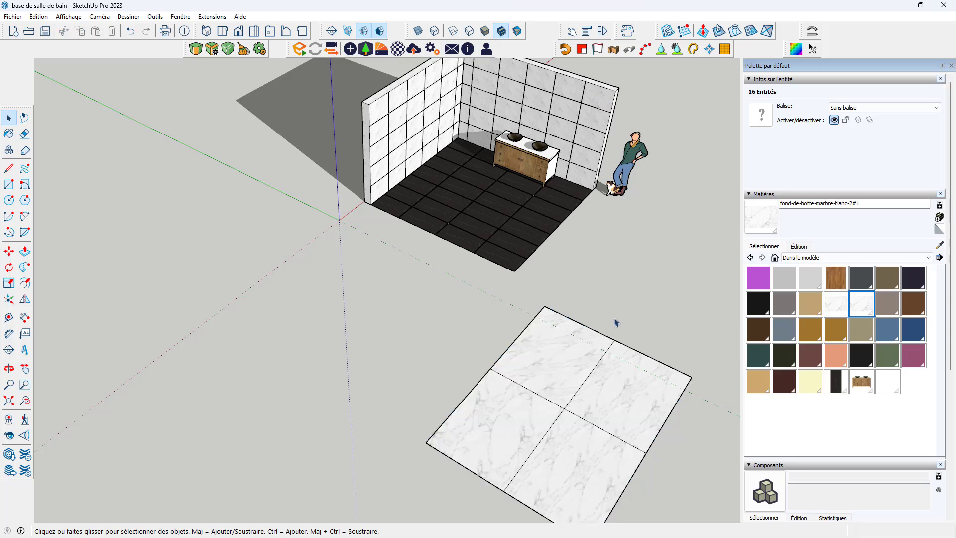
scroll(551, 354, "down", 3)
middle_click_drag(551, 355, 623, 326)
left_click_drag(530, 241, 704, 397)
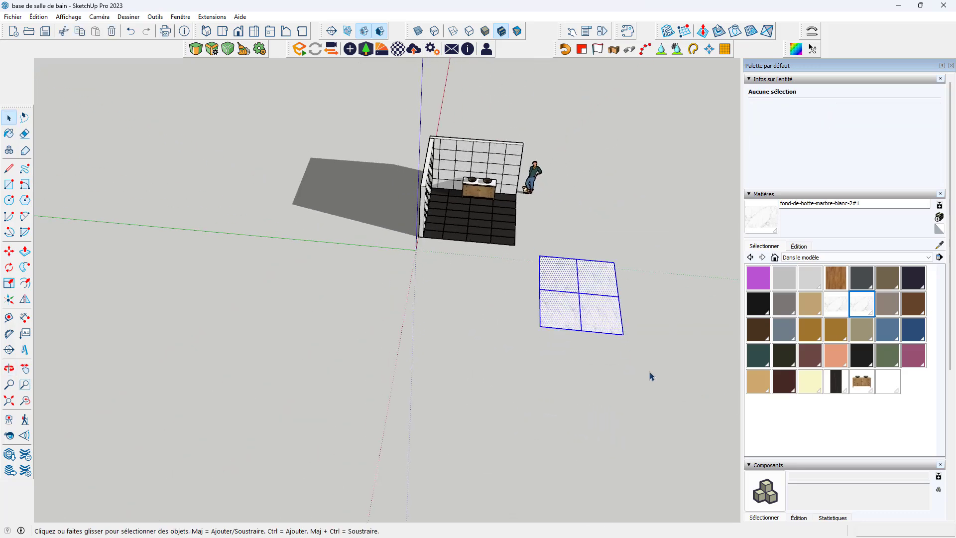
key("Delete")
Step: Open the nested tile group of the bathroom's marble wall without the vanity and select all its faces and edges
middle_click_drag(607, 352, 412, 211)
scroll(479, 263, "up", 6)
scroll(473, 259, "down", 4)
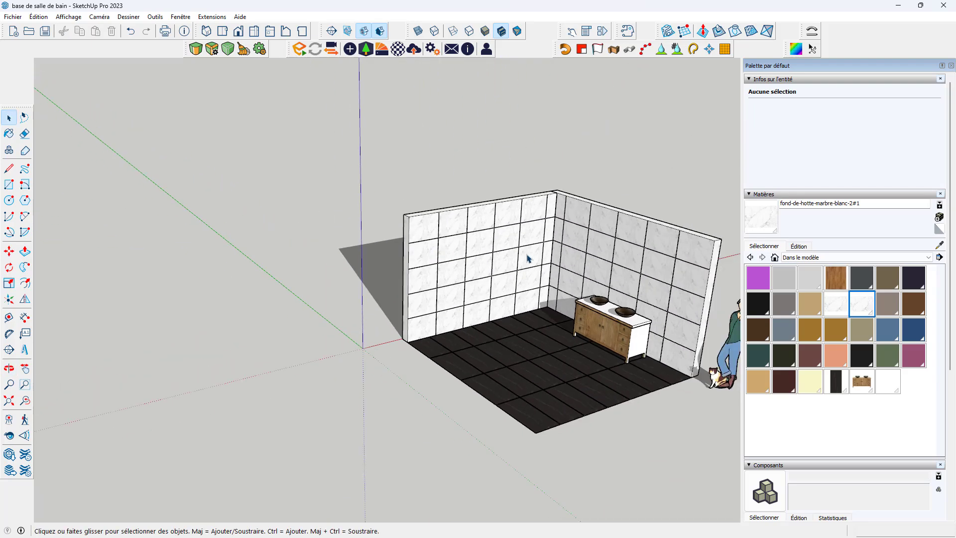
scroll(486, 259, "up", 3)
double_click(455, 212)
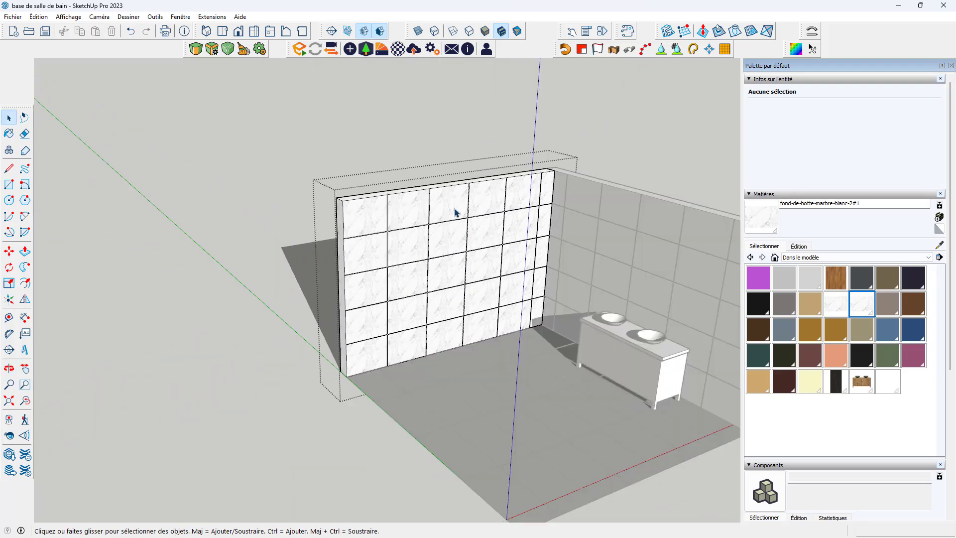
left_click_drag(277, 128, 597, 406)
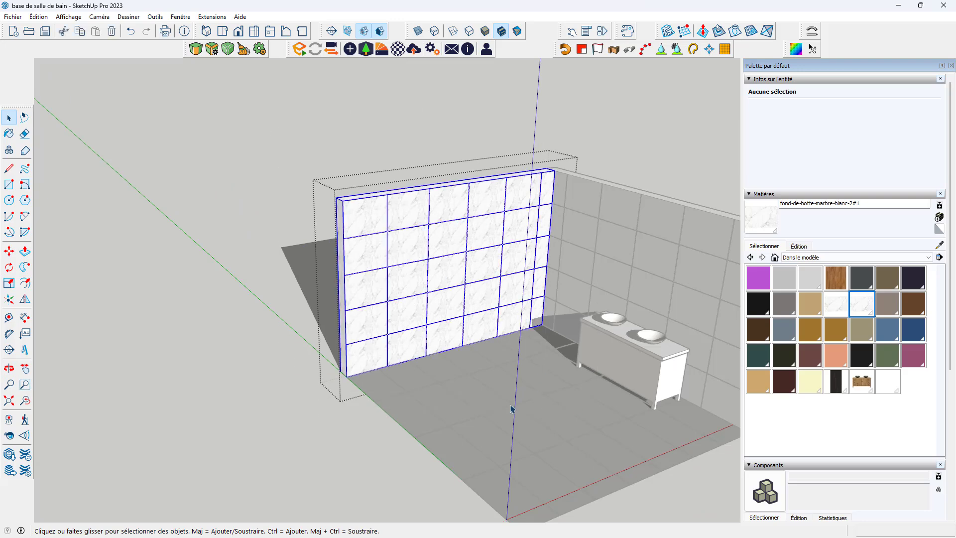
double_click(411, 216)
left_click_drag(306, 119, 596, 419)
scroll(397, 214, "up", 4)
middle_click_drag(414, 253, 403, 198)
middle_click_drag(445, 292, 443, 278)
scroll(444, 278, "up", 1)
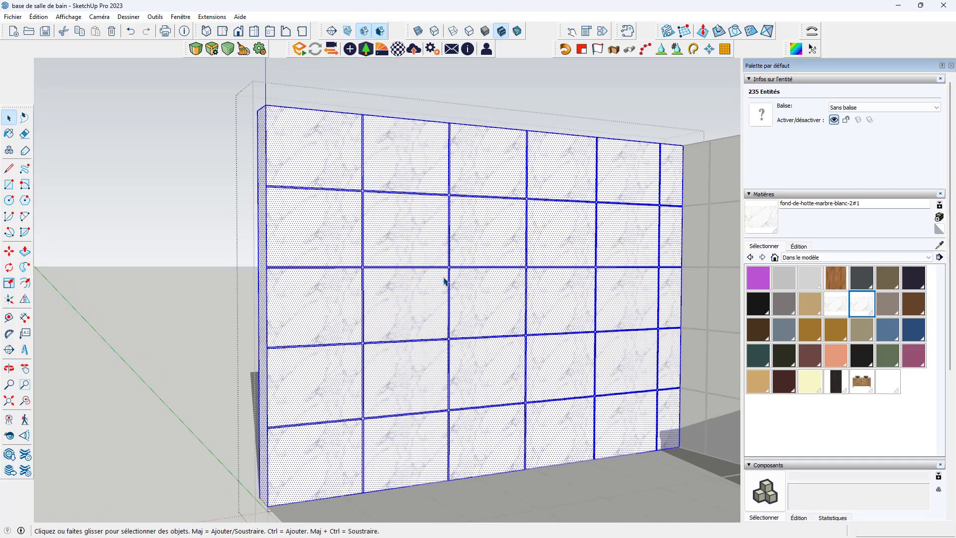
right_click(491, 159)
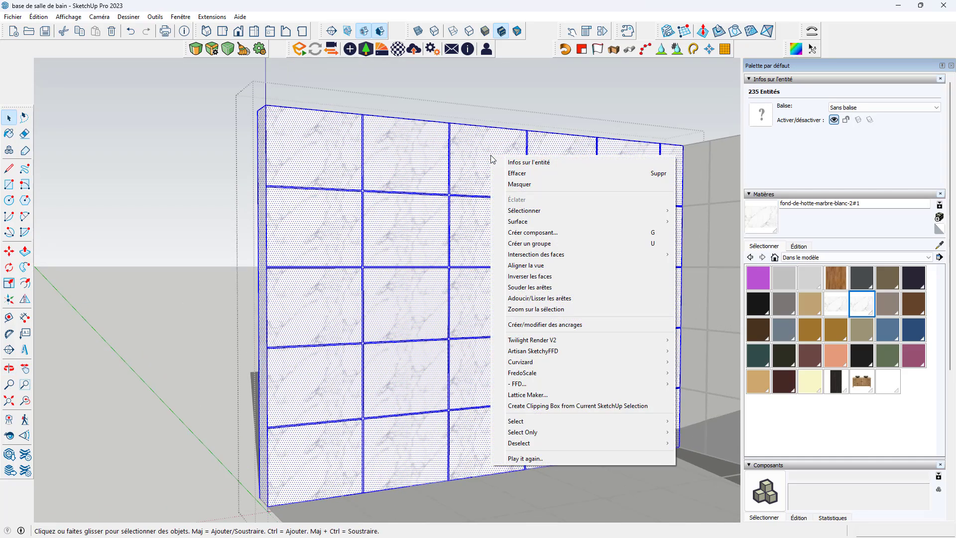
key("Escape")
left_click(454, 162)
triple_click(455, 161)
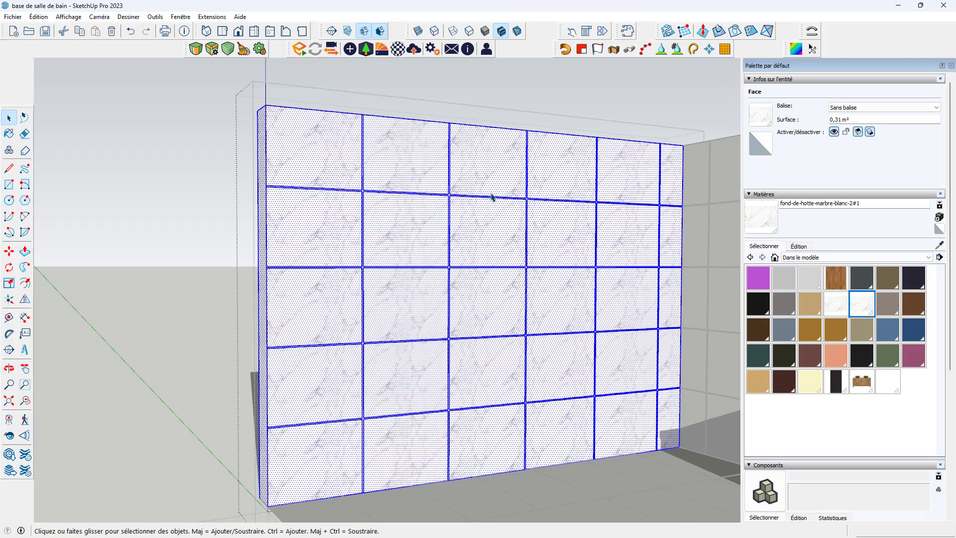
left_click(212, 16)
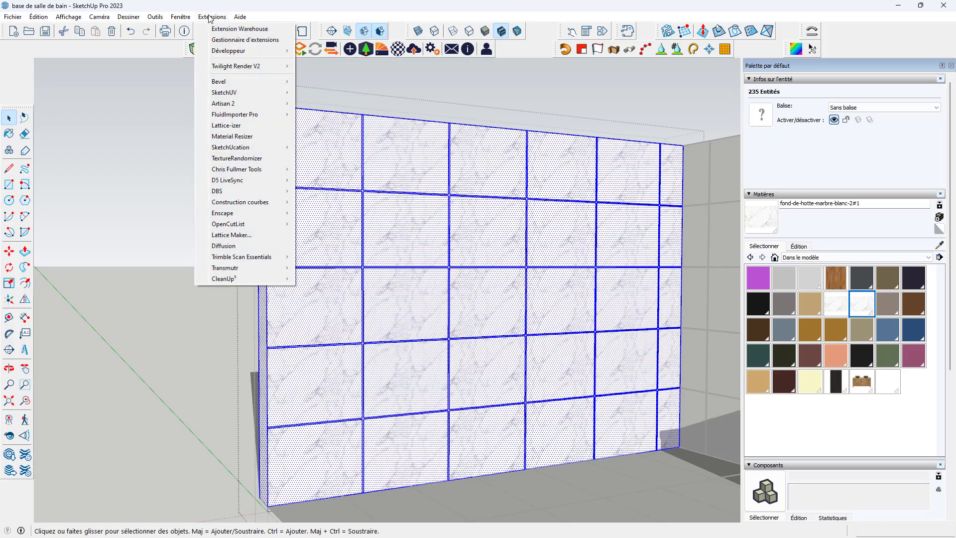
left_click(237, 158)
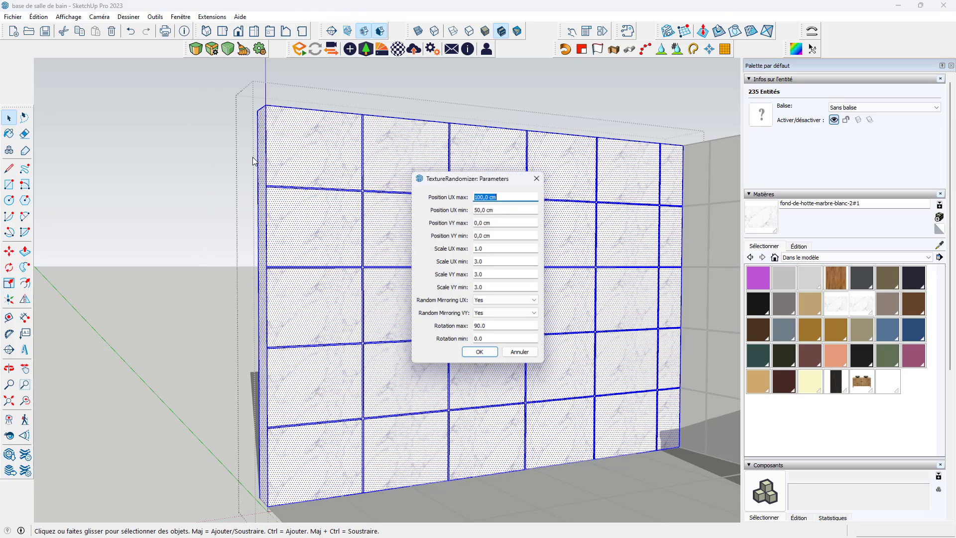
left_click_drag(476, 183, 584, 97)
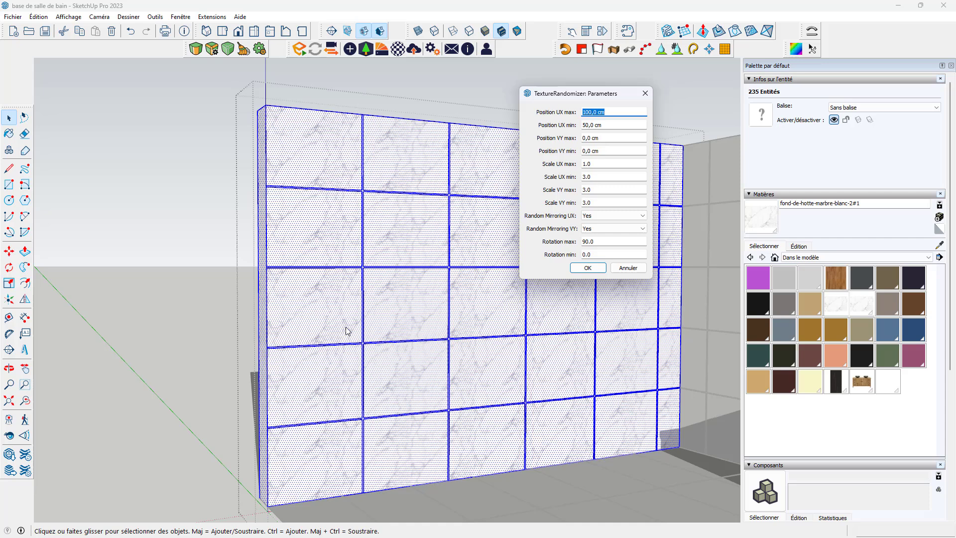
left_click(644, 94)
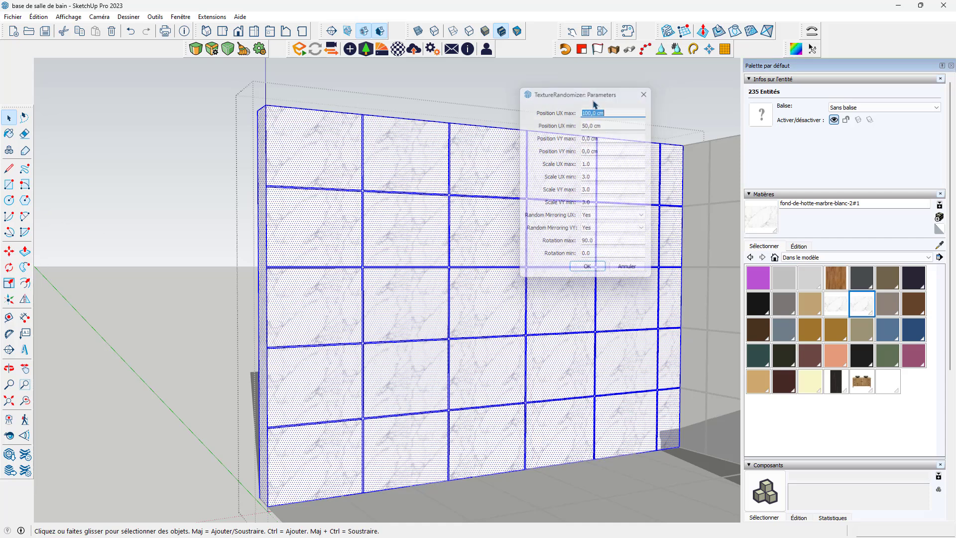
Step: Dimension the marble wall's width along its upper edge and its height along its outer vertical edge
left_click(25, 317)
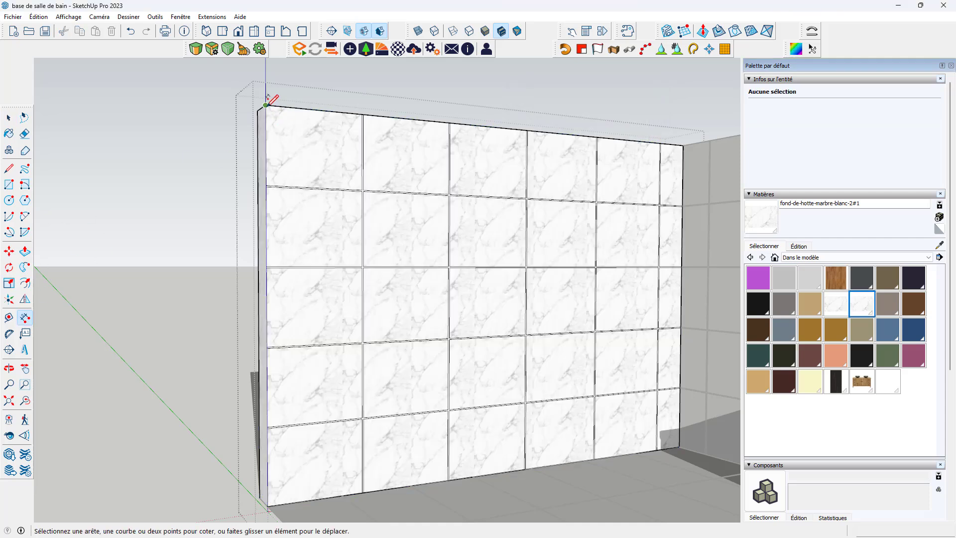
left_click(265, 105)
left_click(683, 145)
left_click(681, 109)
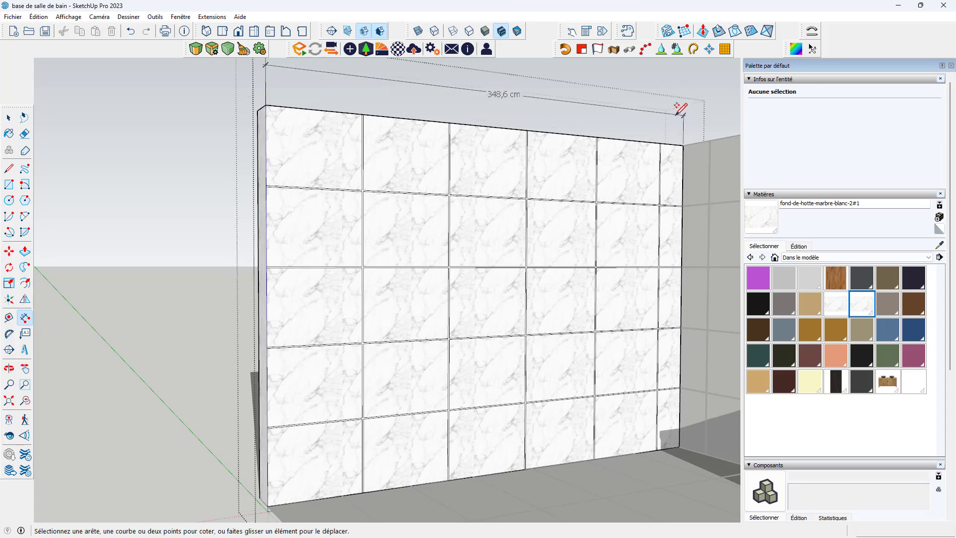
left_click(265, 105)
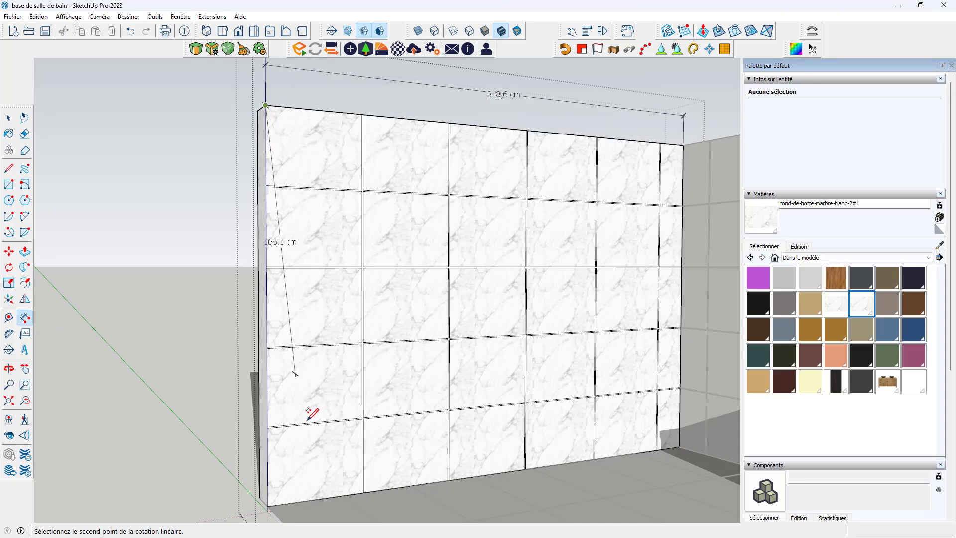
left_click(267, 506)
left_click(213, 497)
Step: Erase the width and height dimensions from the marble wall
key("e")
left_click(212, 309)
left_click(500, 92)
Step: Apply TextureRandomizer to all the wall's tiles with Position UX 50 to 100 cm, mirroring Yes for UX and VY, and rotation 0 to 90
key("space")
triple_click(305, 168)
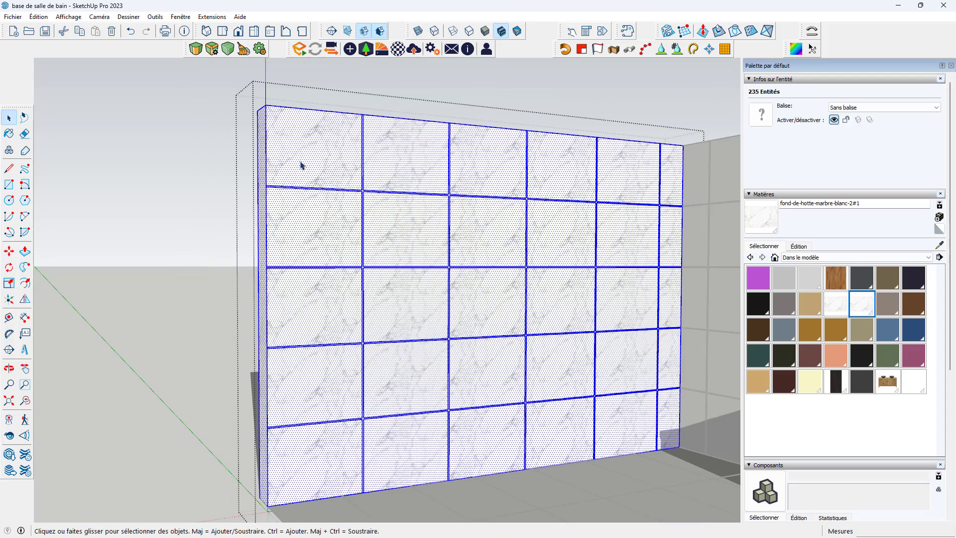
left_click(212, 17)
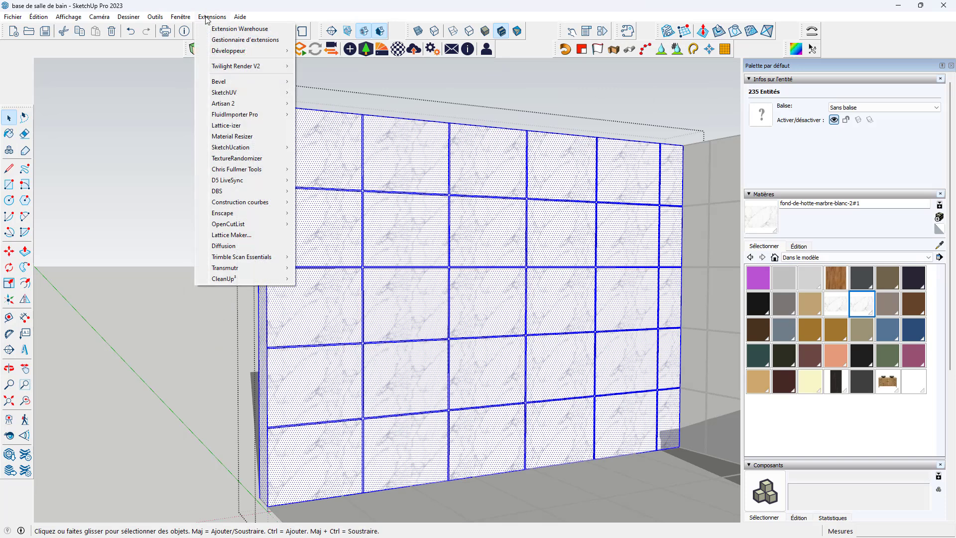
left_click(257, 160)
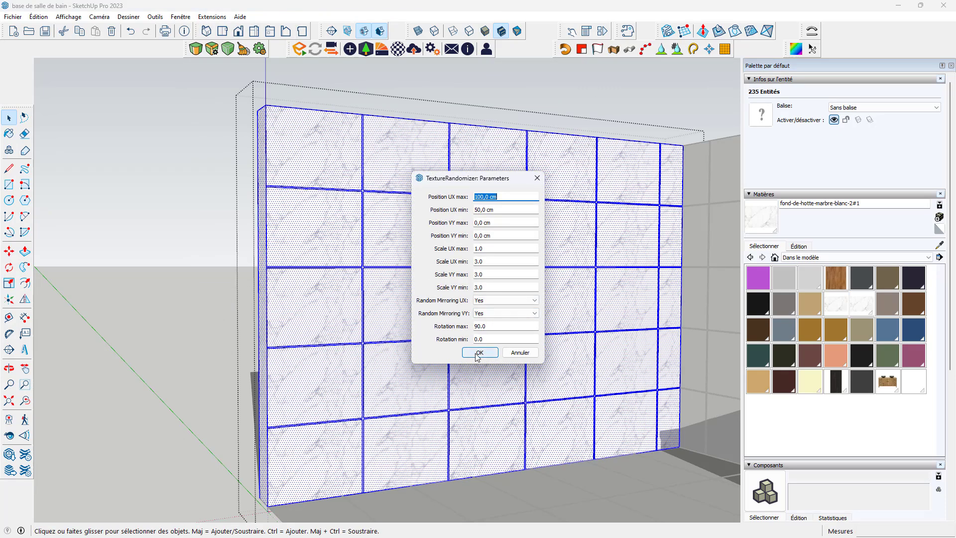
left_click(478, 353)
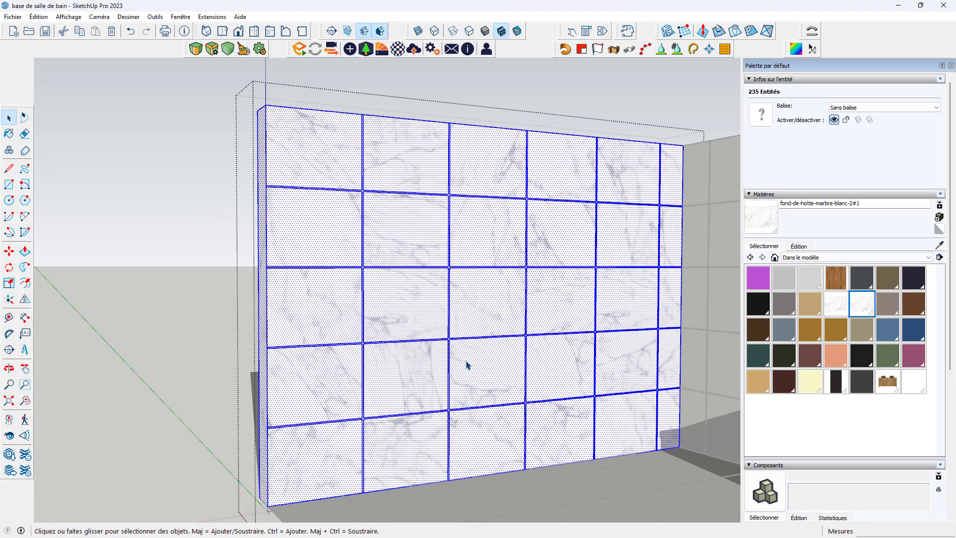
left_click(173, 338)
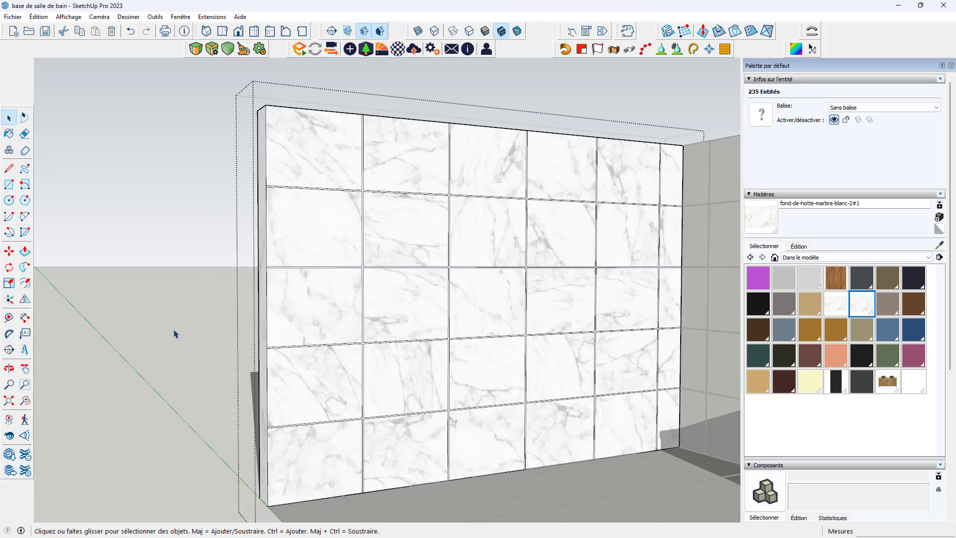
Step: Examine the marble pattern across the wall's tiles up close, close the wall group and compare it with the adjacent wall
middle_click_drag(450, 390, 323, 404)
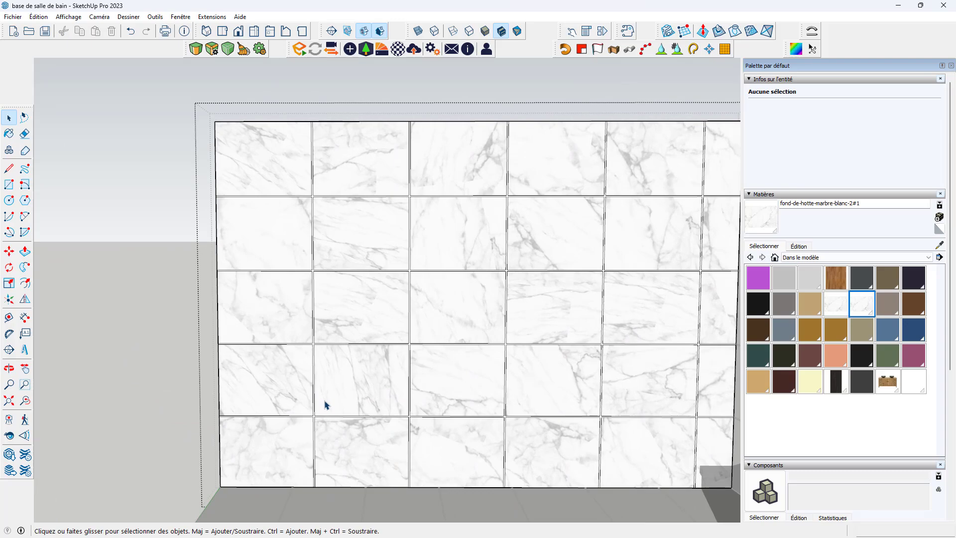
scroll(326, 404, "down", 5)
middle_click_drag(377, 373, 484, 369)
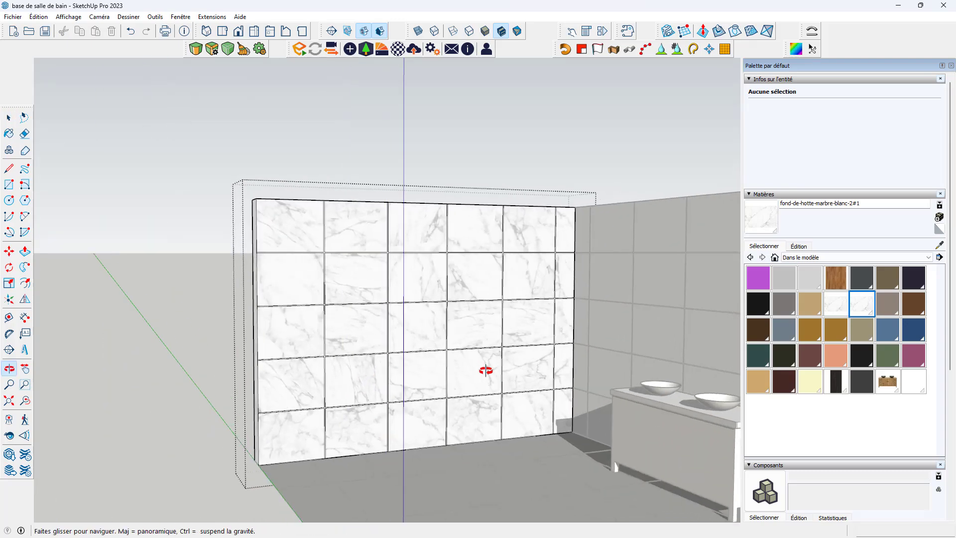
scroll(363, 378, "up", 10)
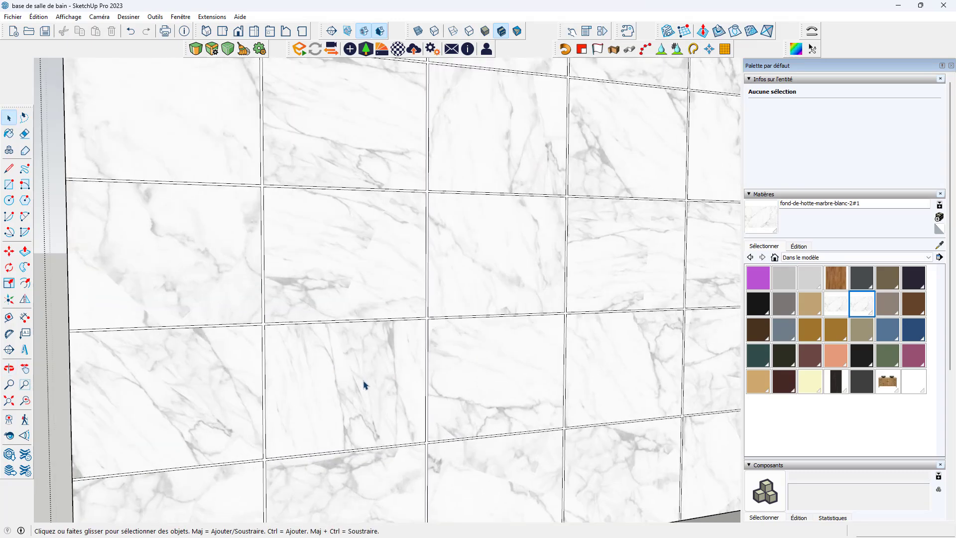
scroll(364, 385, "down", 3)
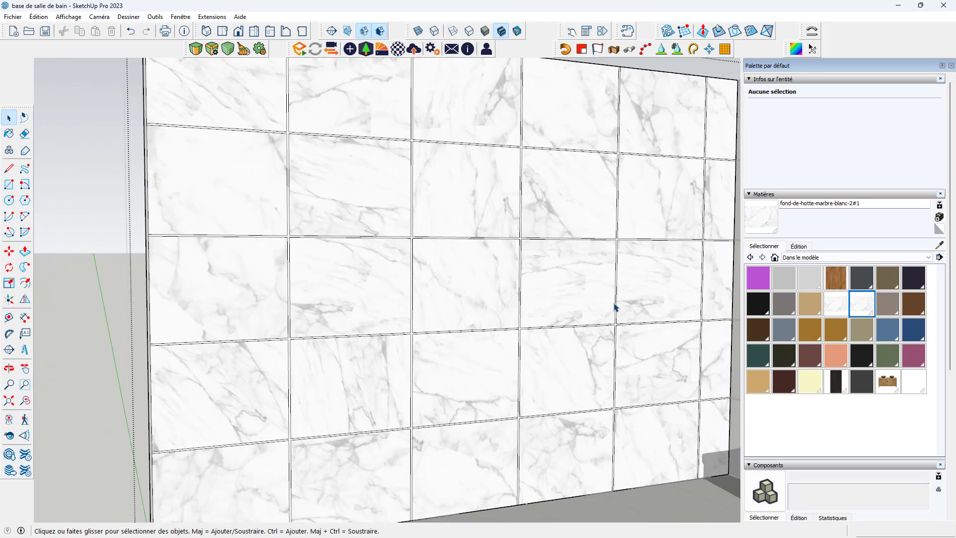
scroll(433, 305, "down", 5)
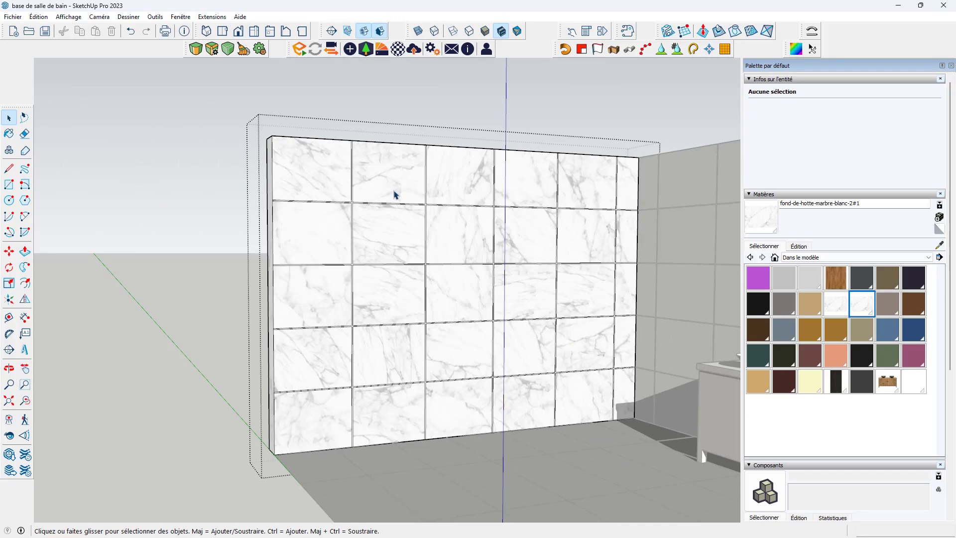
scroll(221, 279, "down", 3)
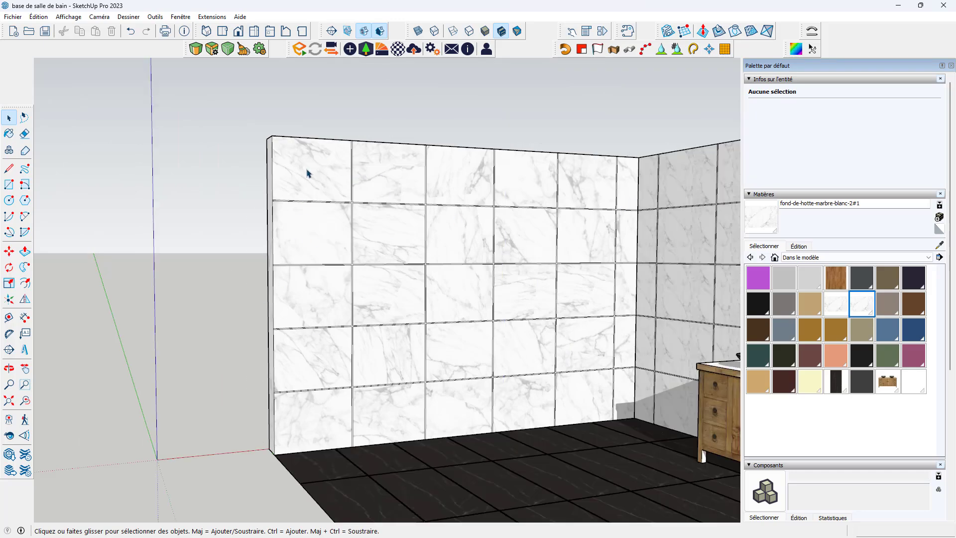
scroll(292, 291, "down", 2)
scroll(287, 295, "down", 1)
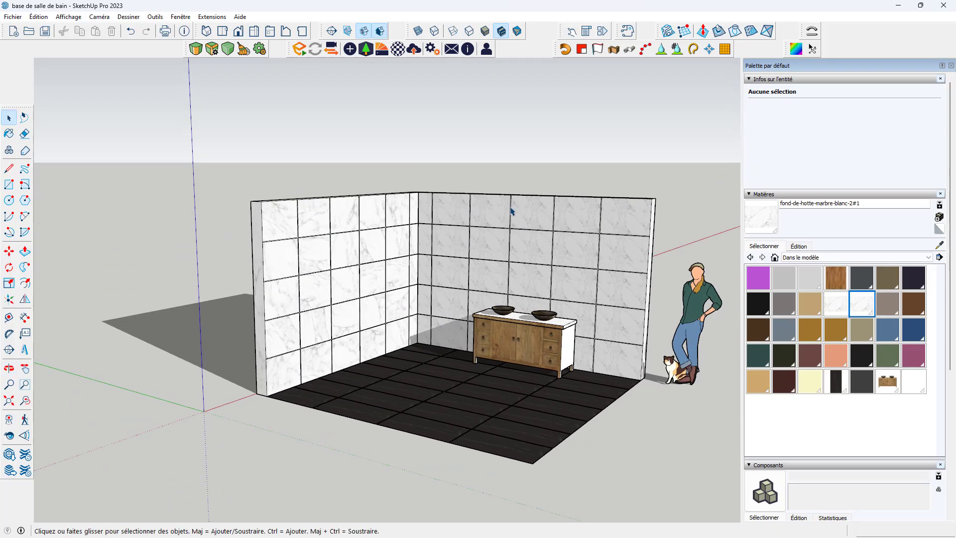
Step: Apply TextureRandomizer to all tiles of the wall behind the vanity with Position UX 50 to 100 cm, mirroring Yes for UX and VY, and rotation 0 to 90
scroll(508, 214, "up", 3)
scroll(465, 273, "down", 4)
left_click_drag(303, 159, 696, 466)
middle_click_drag(540, 450, 540, 345)
key("Escape")
left_click_drag(317, 191, 638, 505)
scroll(571, 289, "up", 2)
scroll(572, 289, "up", 1)
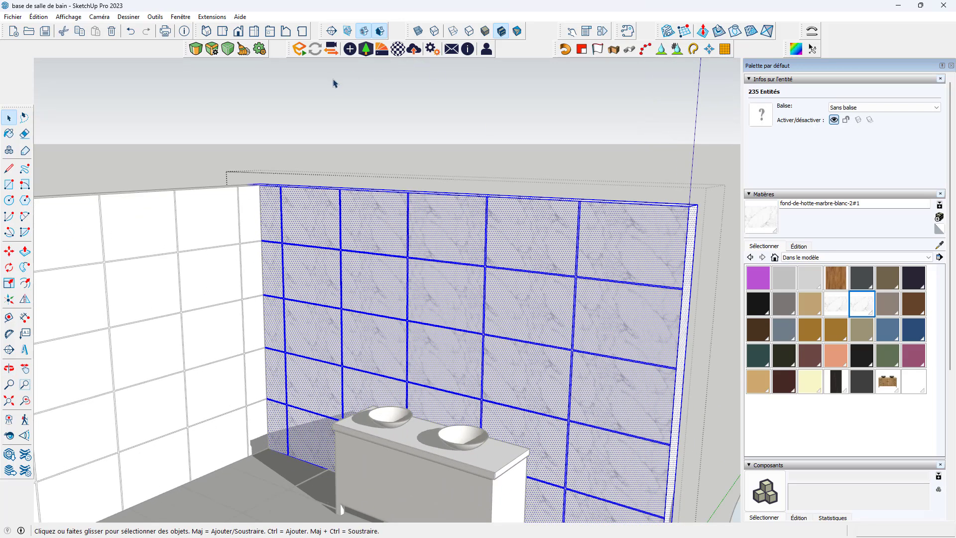
left_click(211, 17)
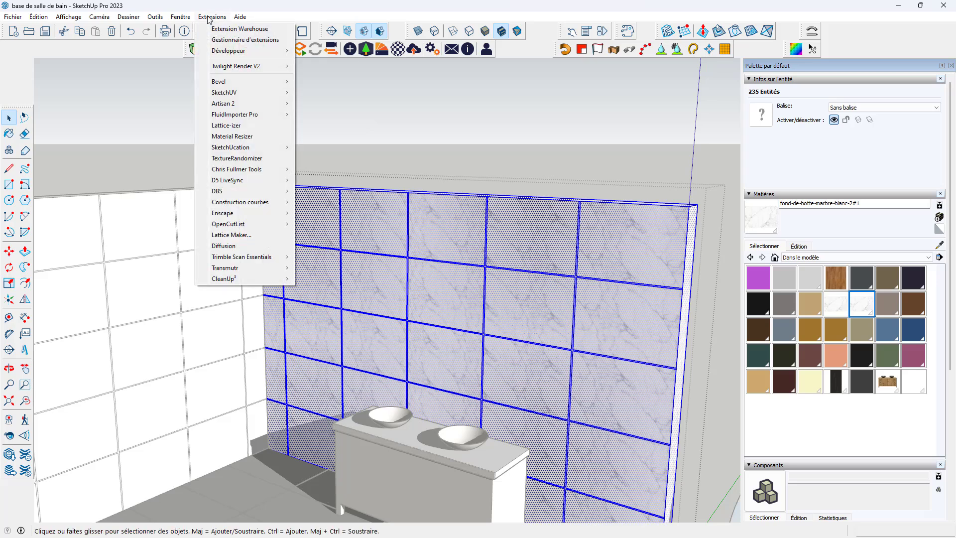
left_click(264, 158)
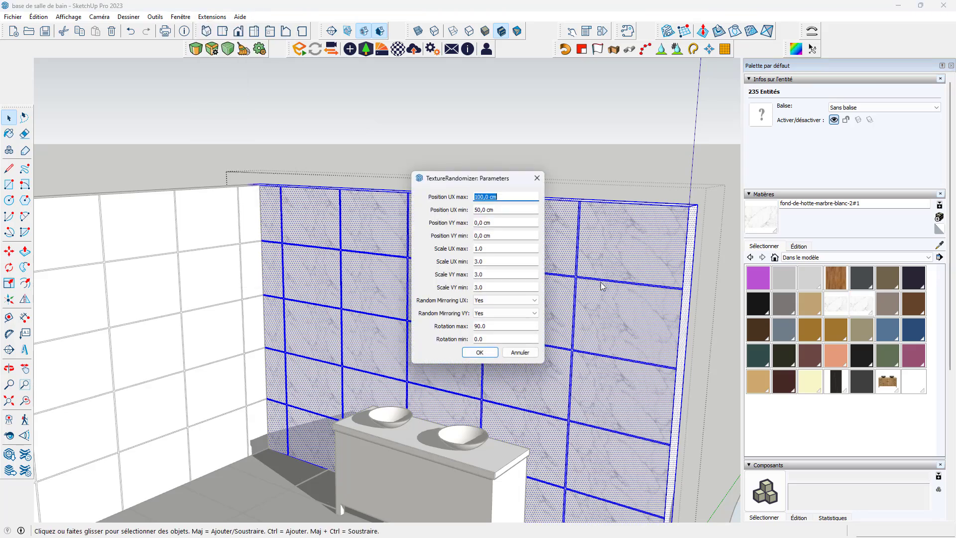
left_click(480, 352)
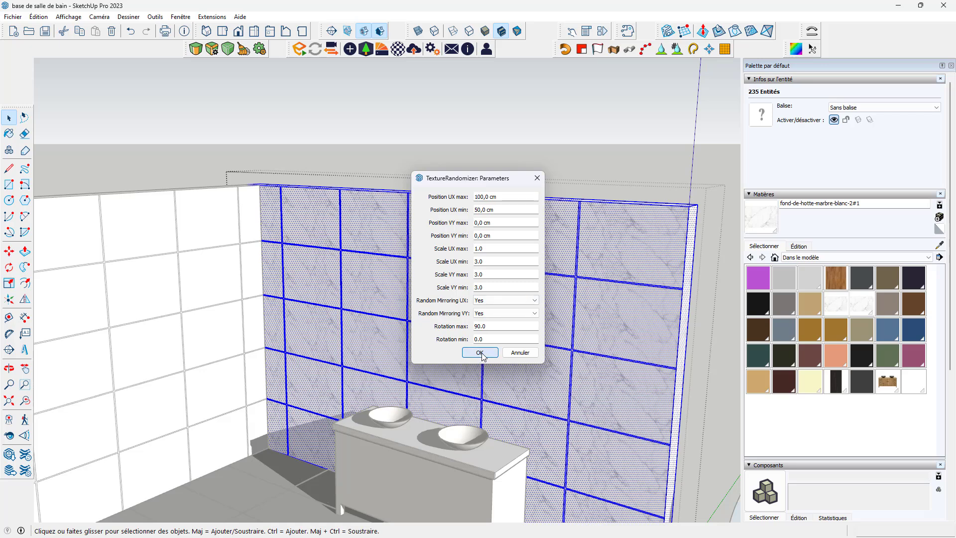
left_click(514, 134)
scroll(533, 134, "down", 5)
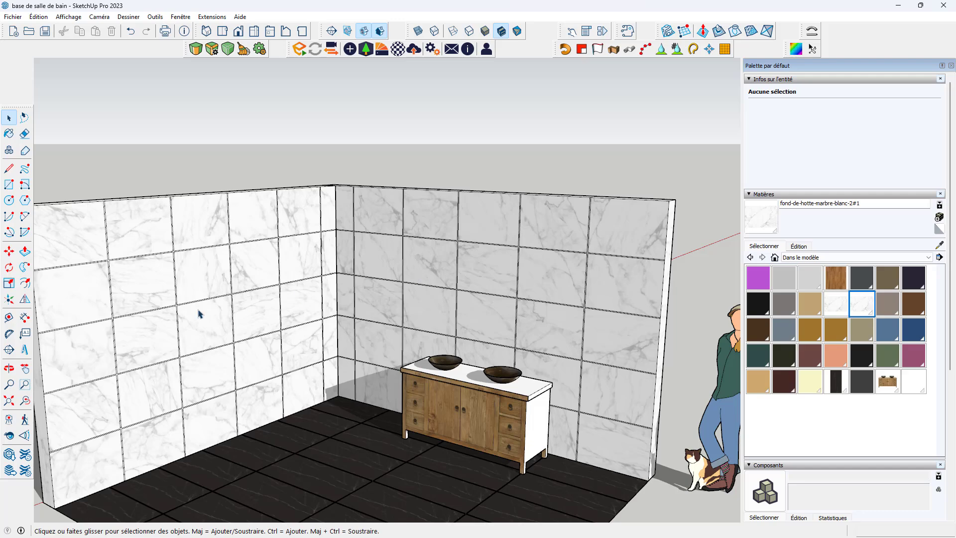
Step: Look at the corner where the two marble walls meet and open the black marble floor group for editing
scroll(209, 314, "up", 5)
middle_click_drag(417, 358, 444, 290)
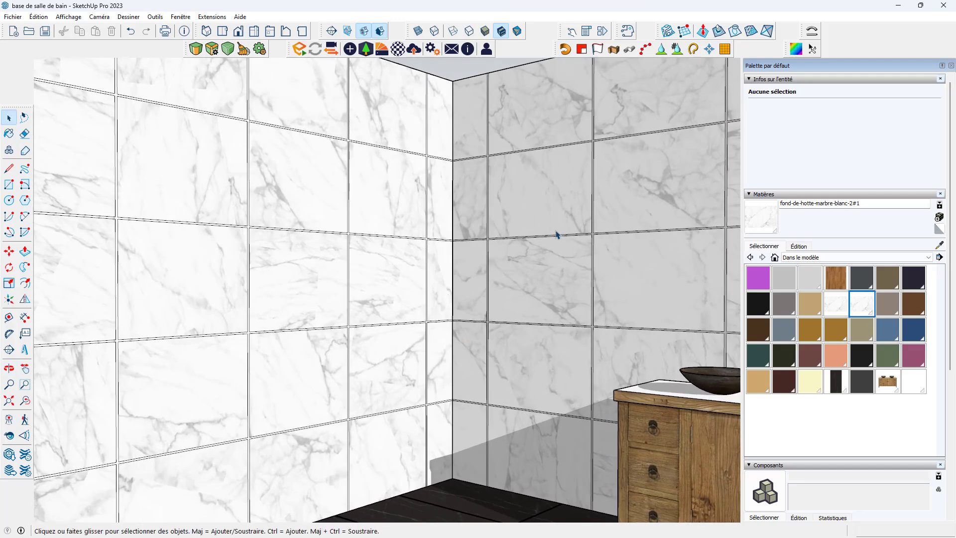
scroll(454, 264, "down", 8)
middle_click_drag(465, 253, 466, 399)
scroll(477, 264, "down", 5)
scroll(471, 387, "up", 4)
double_click(476, 377)
double_click(477, 376)
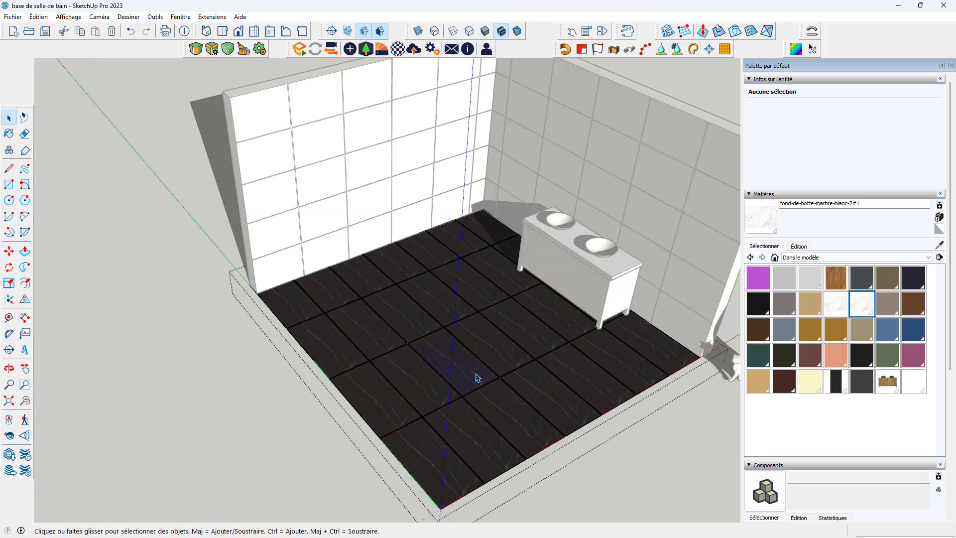
Step: Select all the black floor tiles and hide the rest of the model around the open group
scroll(477, 374, "down", 5)
left_click_drag(309, 246, 660, 511)
scroll(457, 323, "up", 4)
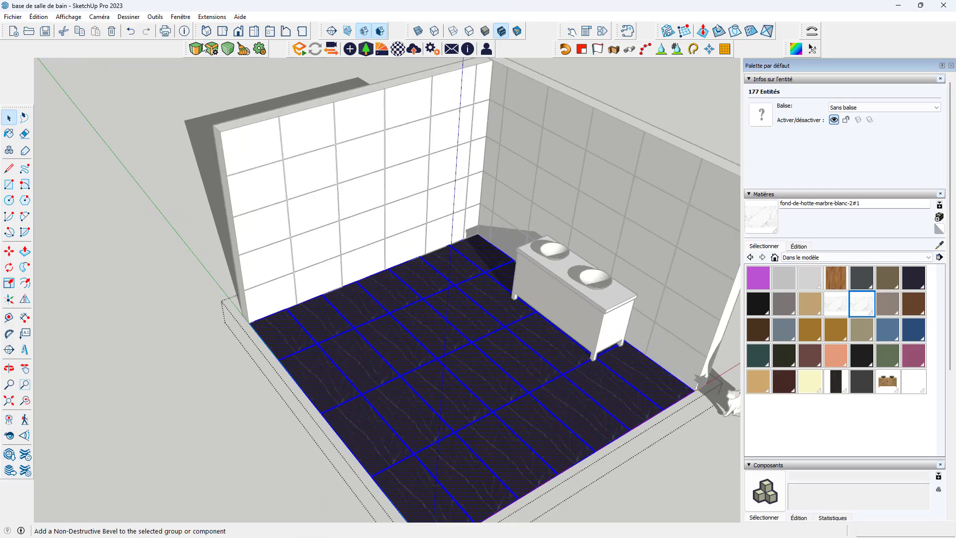
left_click(65, 17)
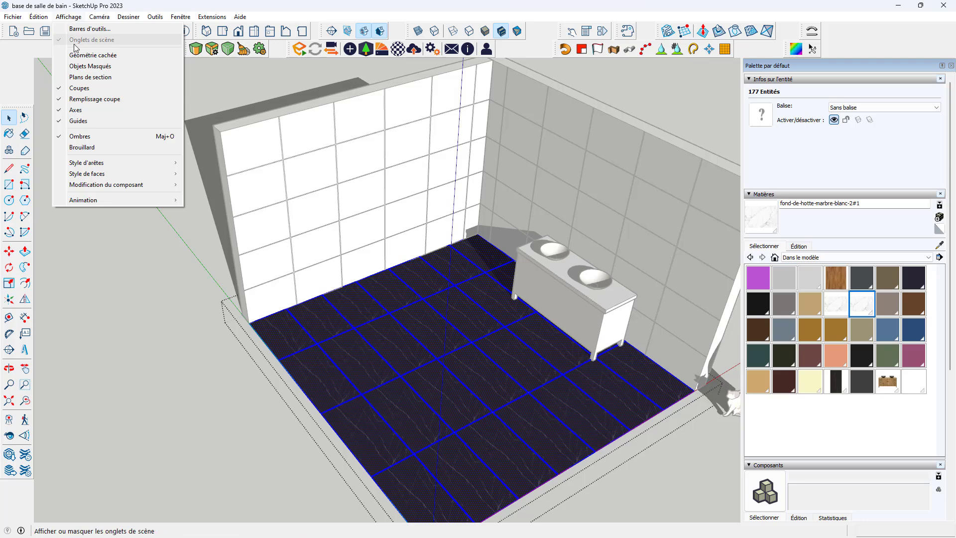
mouse_move(125, 185)
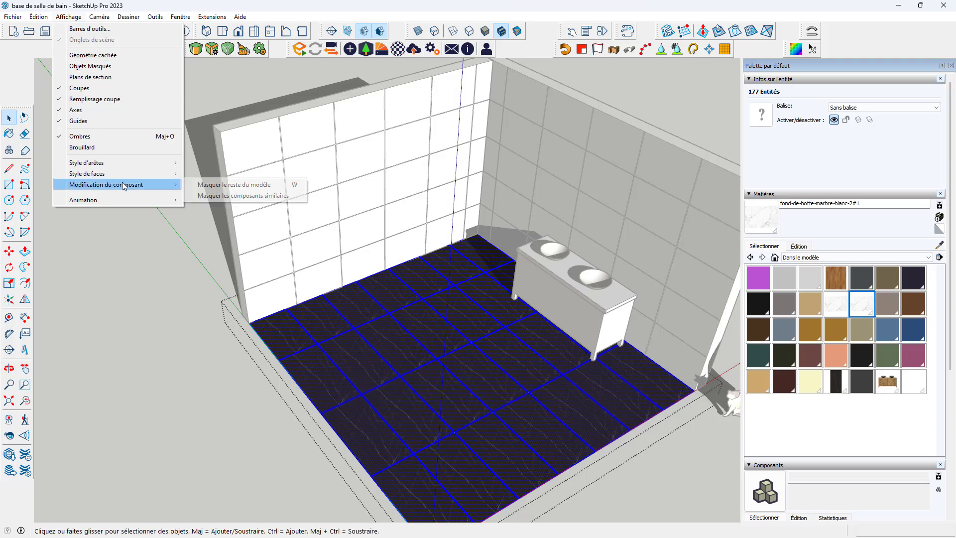
left_click(473, 273)
Step: Apply TextureRandomizer to all the black marble floor tiles with the existing parameters and close the floor group
double_click(466, 300)
scroll(466, 301, "down", 4)
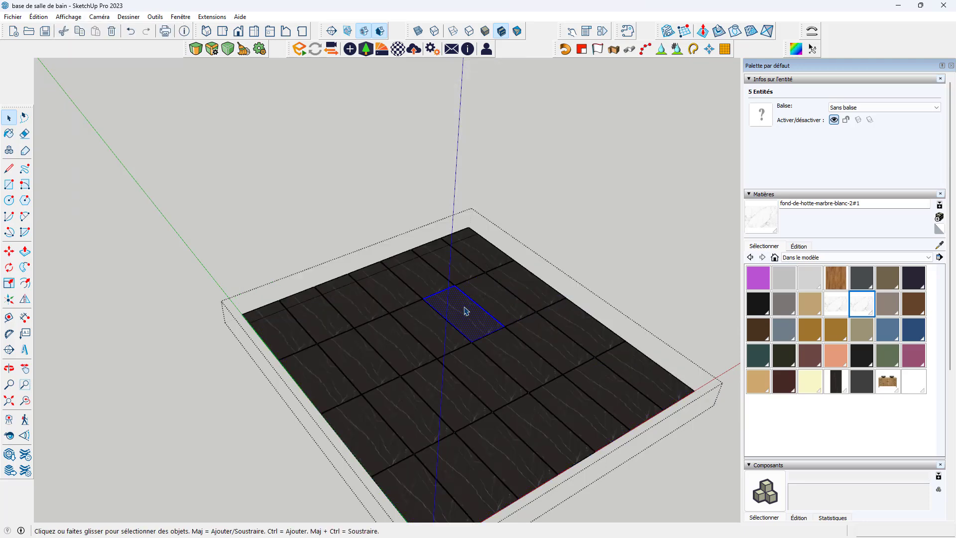
left_click_drag(220, 215, 641, 465)
scroll(470, 339, "up", 3)
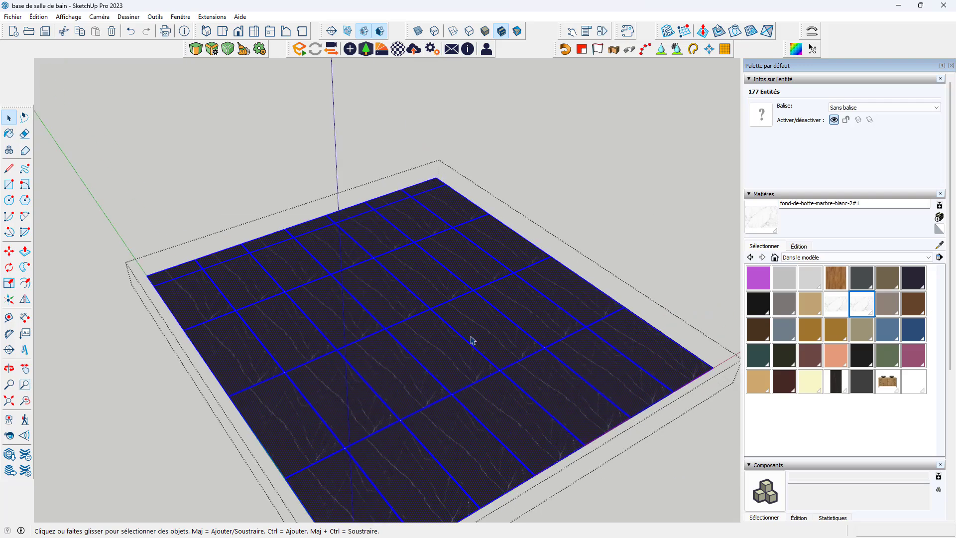
right_click(496, 327)
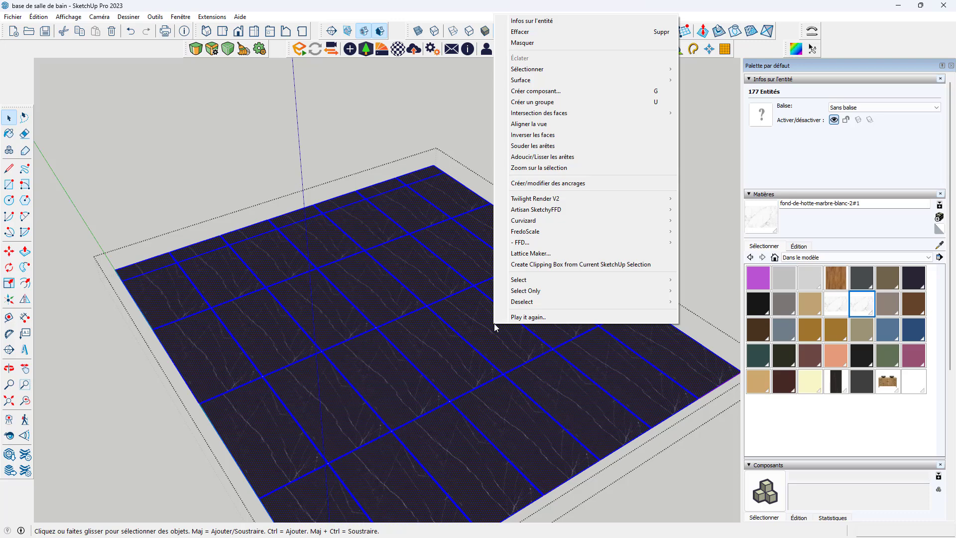
left_click(204, 18)
left_click(209, 16)
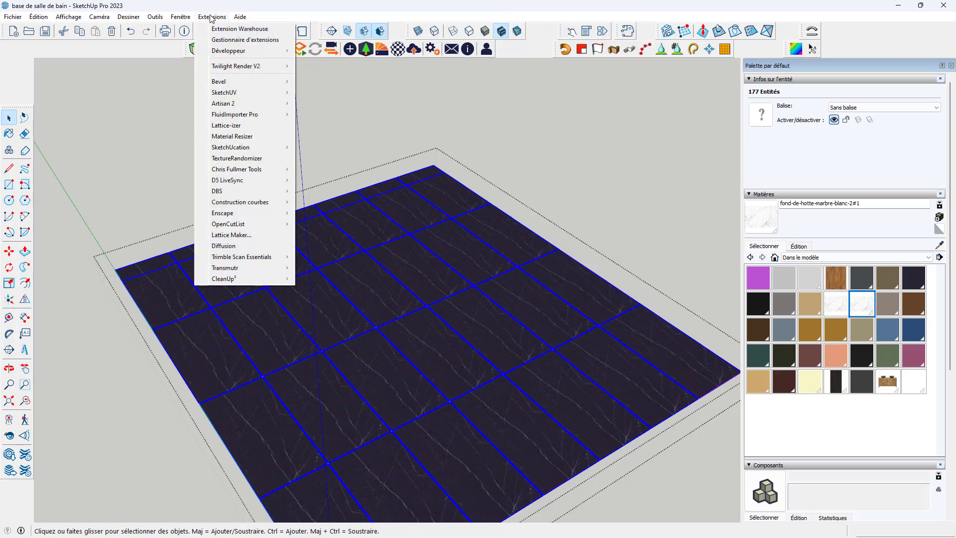
left_click(236, 159)
left_click(480, 352)
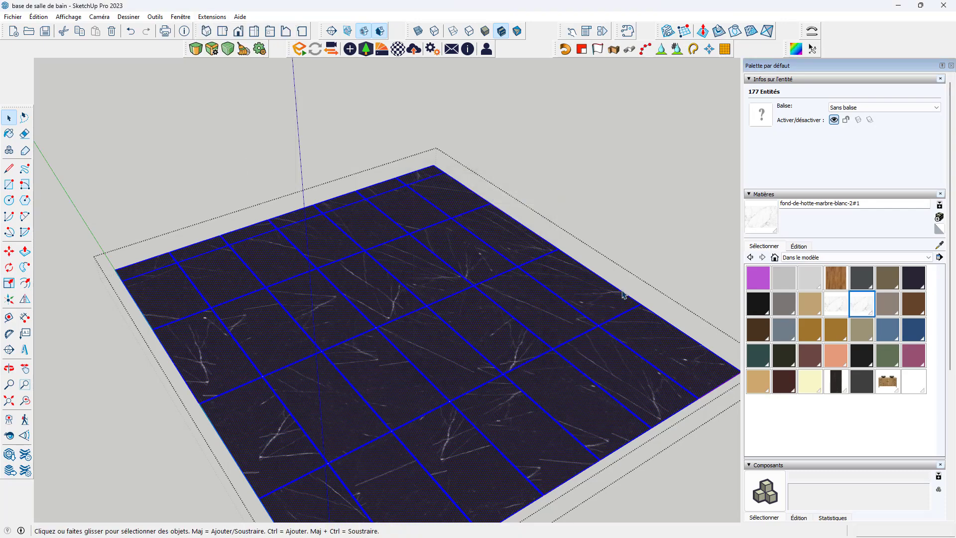
left_click(620, 259)
Step: Examine the black marble veining across the floor tiles up close and within the whole bathroom
scroll(519, 247, "down", 2)
middle_click_drag(380, 273, 650, 407)
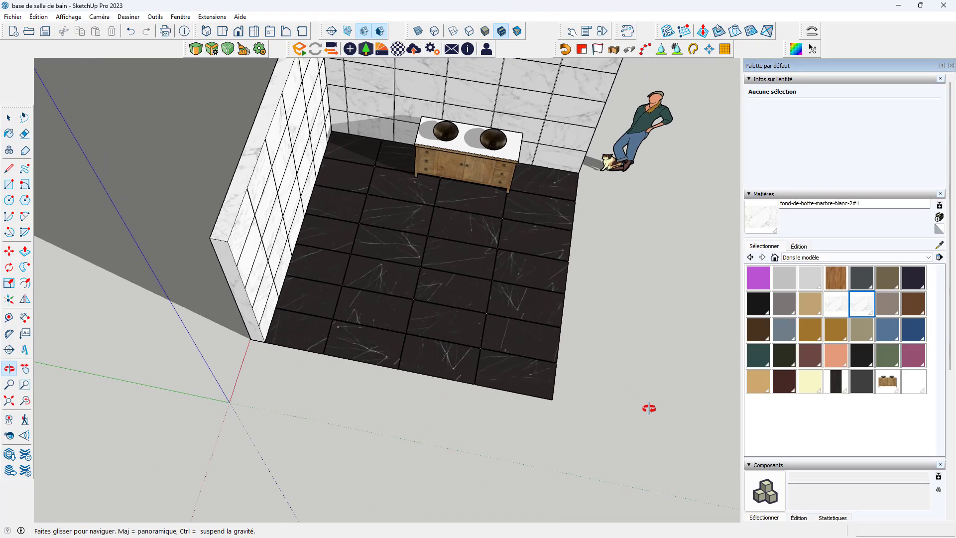
scroll(464, 294, "up", 3)
scroll(530, 302, "up", 3)
scroll(529, 318, "down", 3)
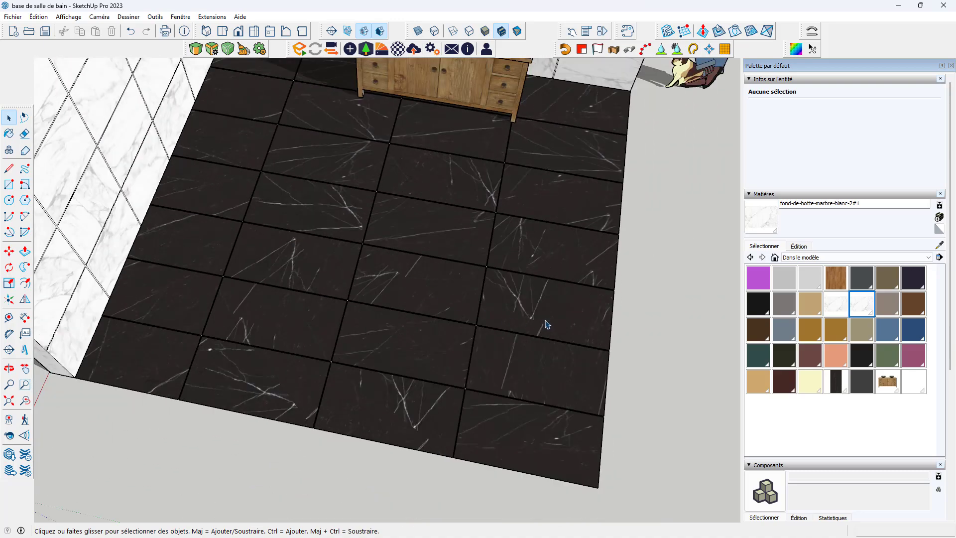
scroll(541, 324, "up", 5)
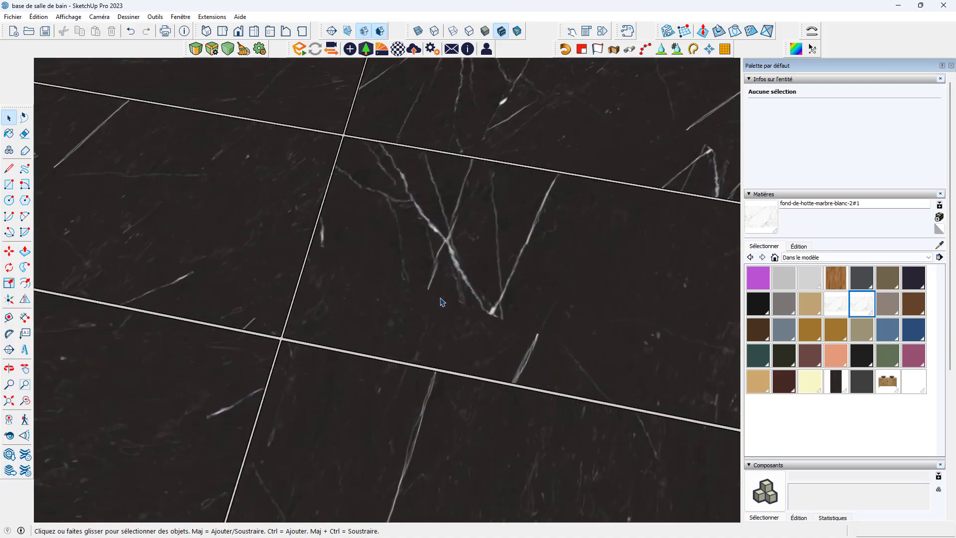
scroll(508, 315, "down", 3)
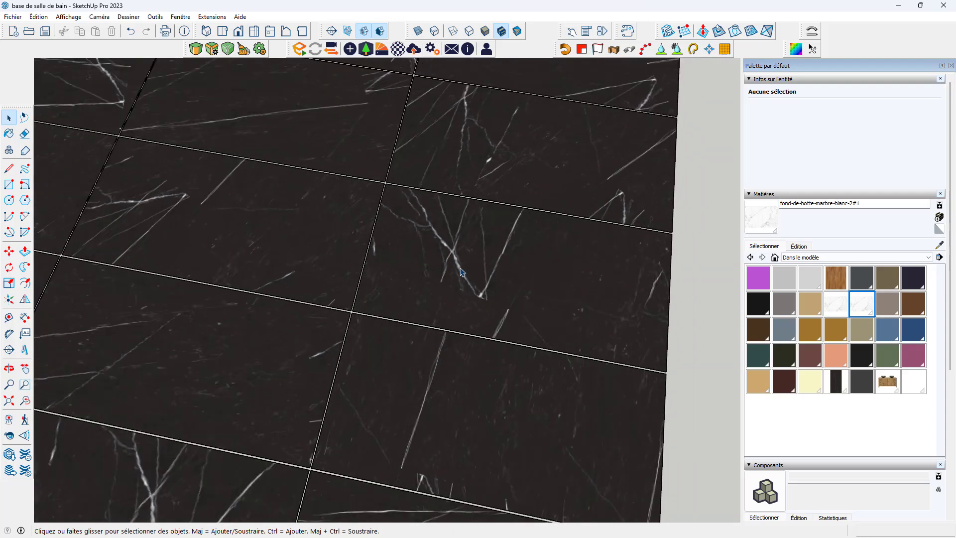
scroll(540, 277, "up", 3)
scroll(559, 286, "down", 10)
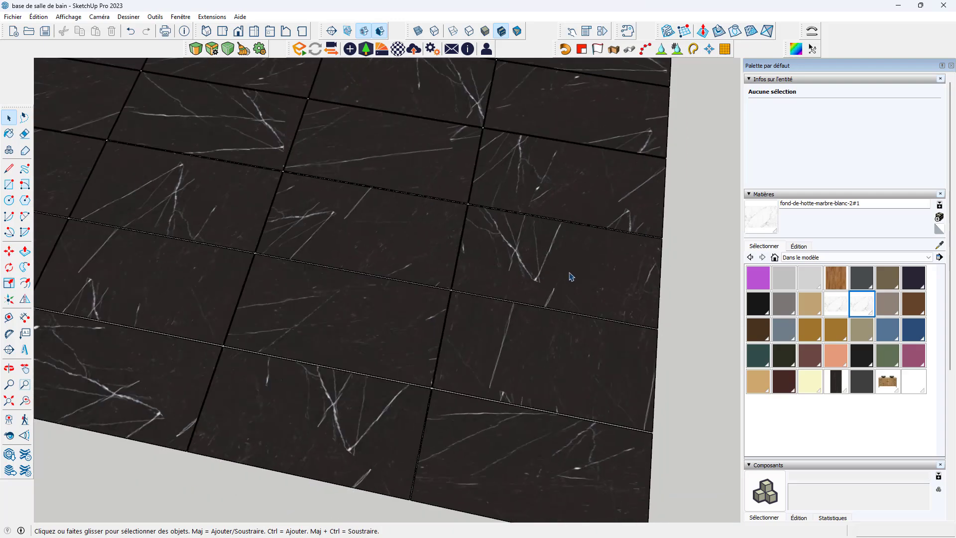
scroll(442, 221, "down", 5)
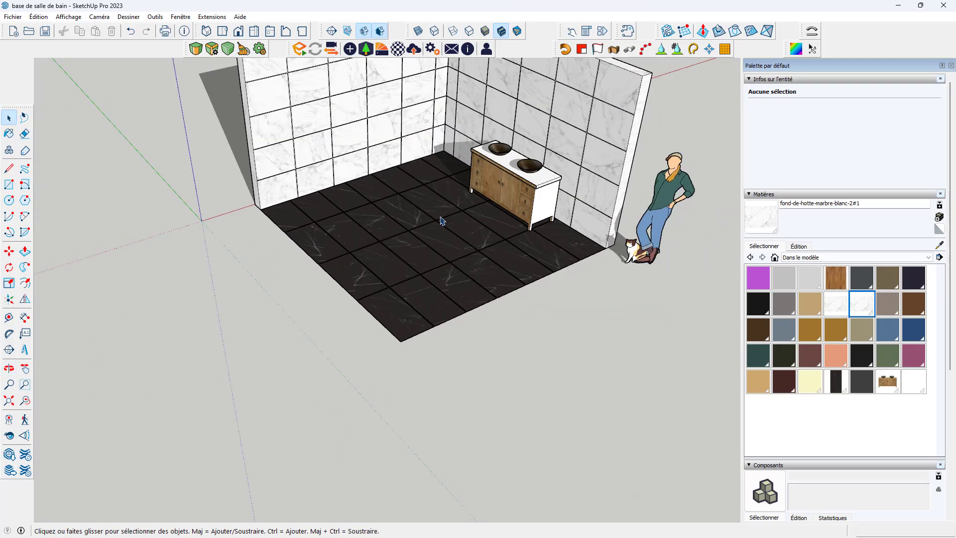
scroll(472, 310, "up", 7)
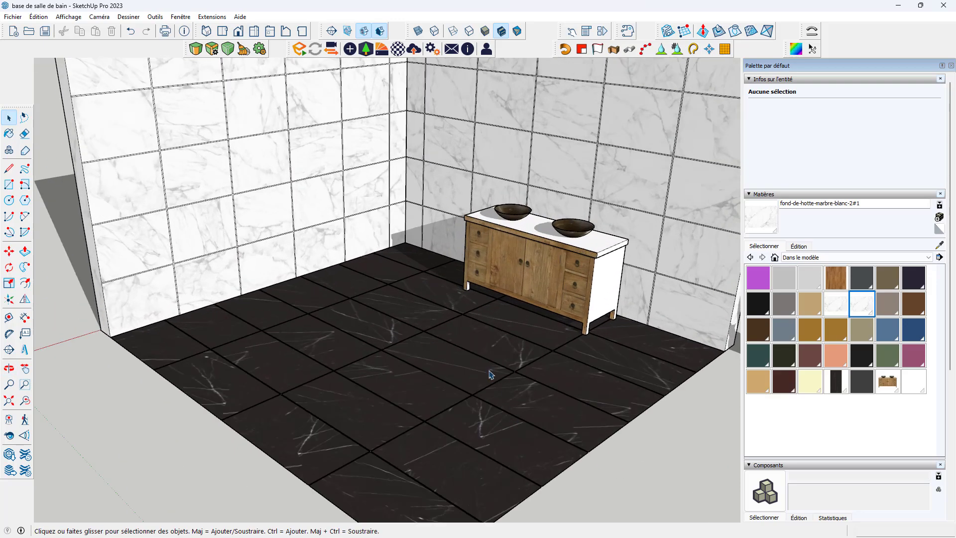
scroll(490, 374, "down", 5)
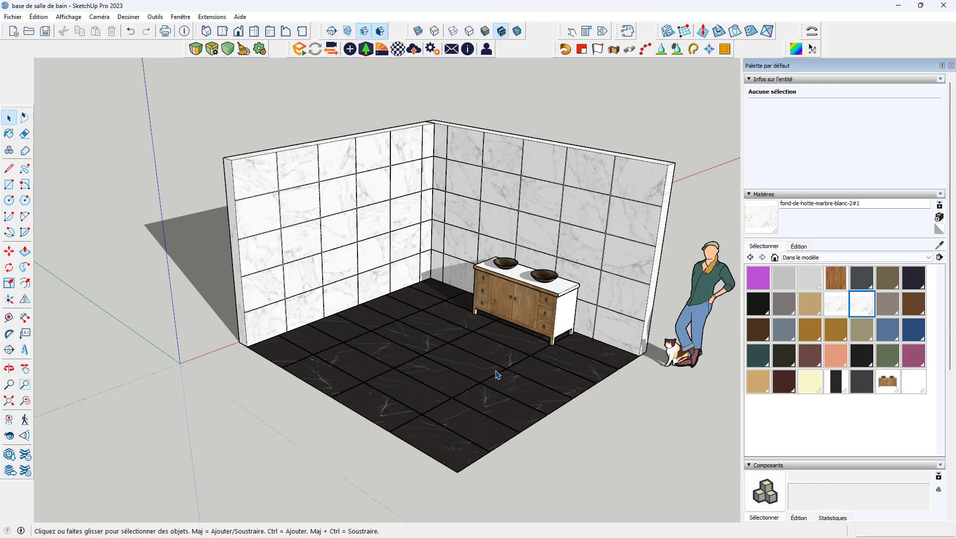
Step: Inspect the nested groups of the marble wall opposite the vanity's side and close them again
middle_click_drag(497, 374, 363, 258)
scroll(377, 269, "down", 3)
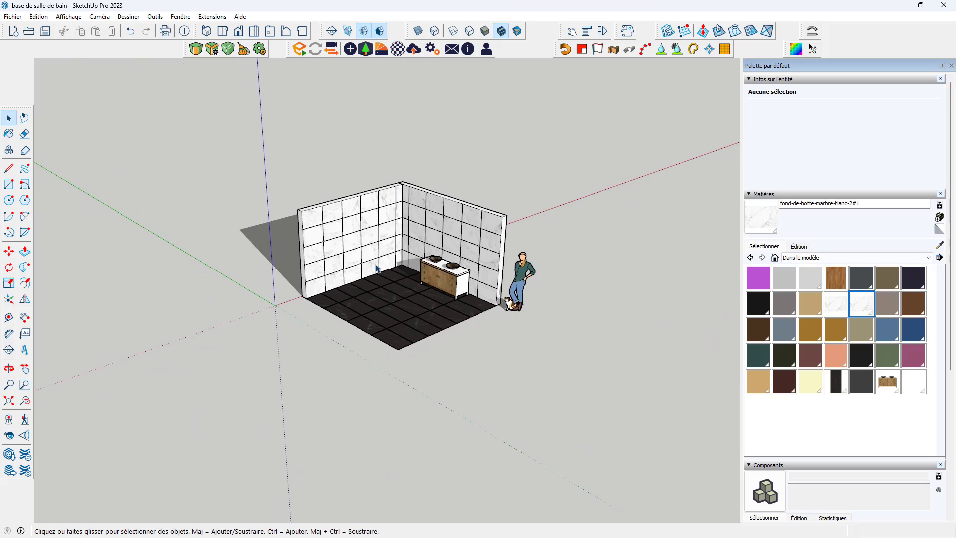
double_click(358, 221)
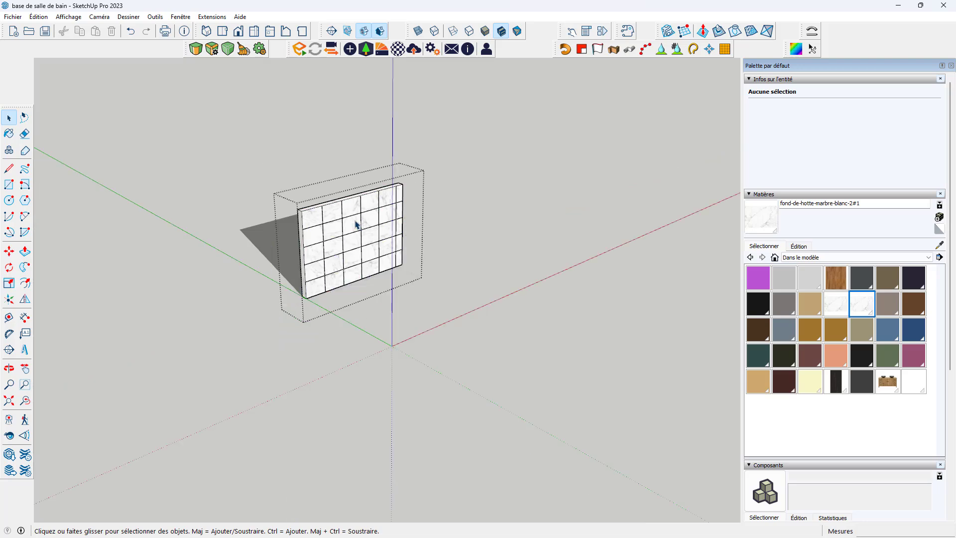
scroll(327, 230, "up", 3)
left_click(328, 229)
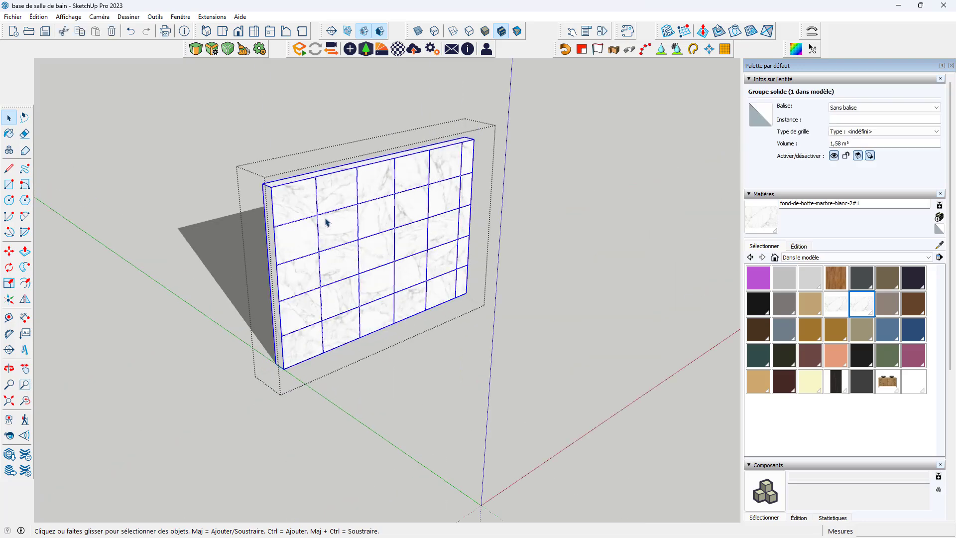
double_click(309, 206)
left_click(506, 188)
left_click(507, 184)
scroll(494, 184, "down", 3)
middle_click_drag(361, 217, 313, 291)
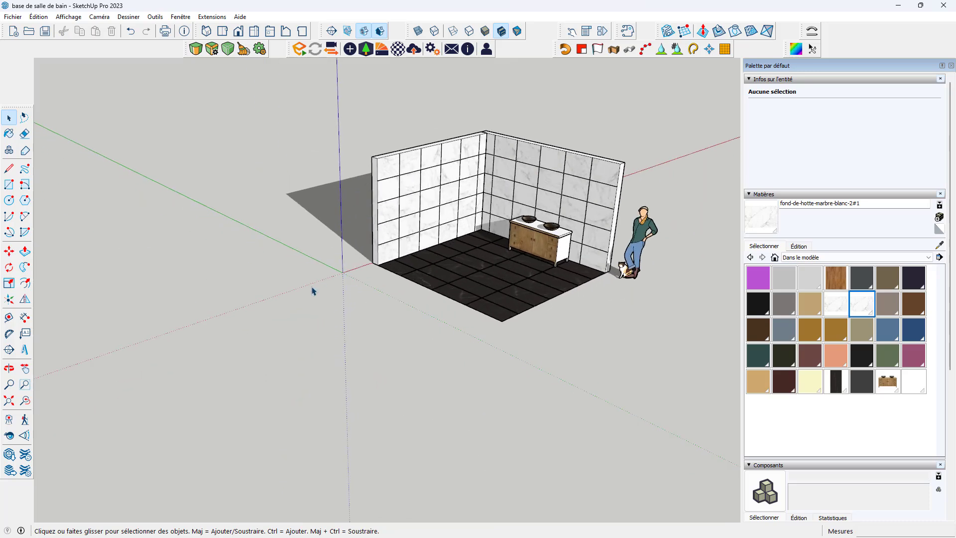
Step: Draw a rectangular footprint of about 0.06 m² beside the bathroom and extrude it into a pillar about 287 cm high
key("r")
left_click(355, 374)
scroll(385, 361, "up", 1)
left_click(381, 373)
key("p")
left_click(367, 375)
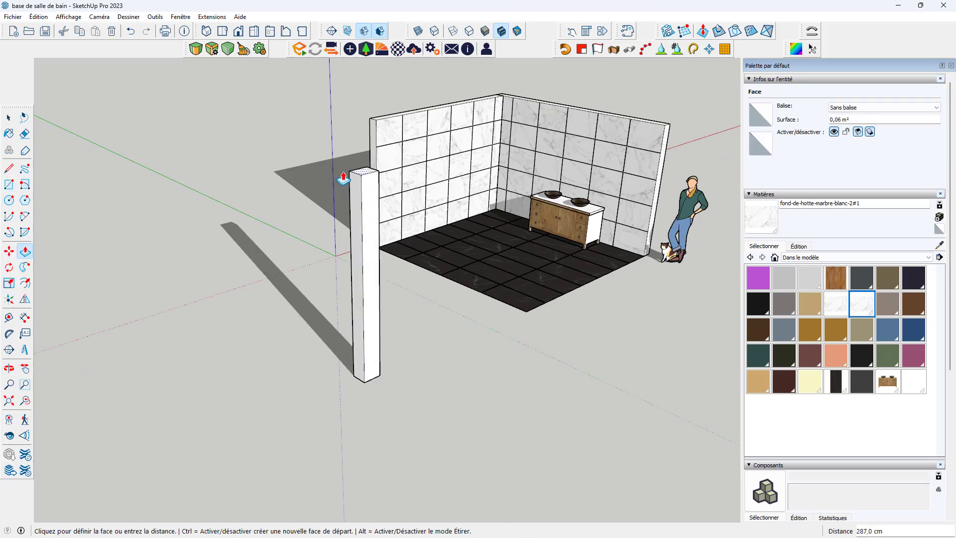
left_click(344, 177)
key("space")
Step: Paint the whole pillar with the white marble material fond-de-hotte-marbre-blanc-2#1
middle_click_drag(439, 230, 366, 227)
left_click_drag(251, 122, 397, 472)
left_click(860, 306)
left_click(314, 208)
key("space")
Step: Turn the marble pillar into a component
left_click_drag(243, 157, 352, 433)
right_click(303, 234)
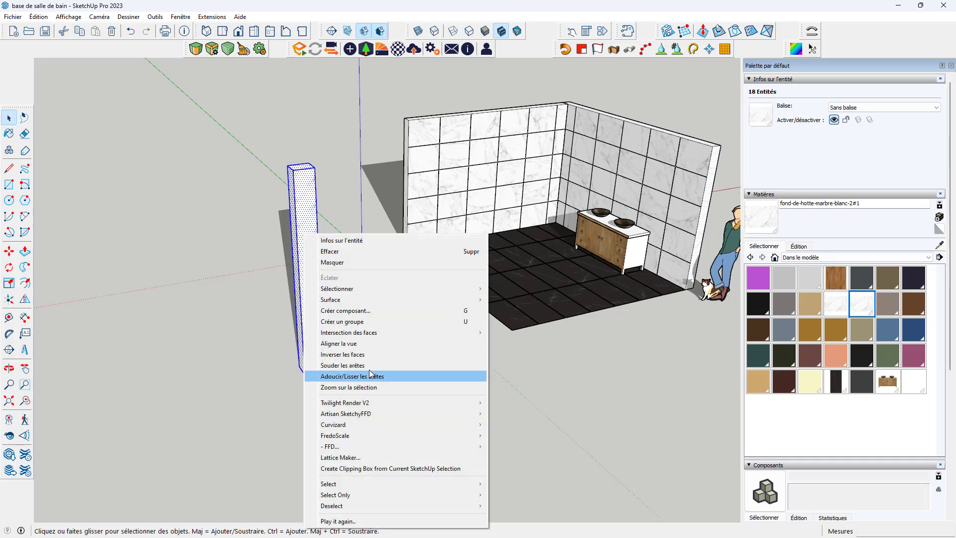
left_click(349, 310)
left_click(393, 393)
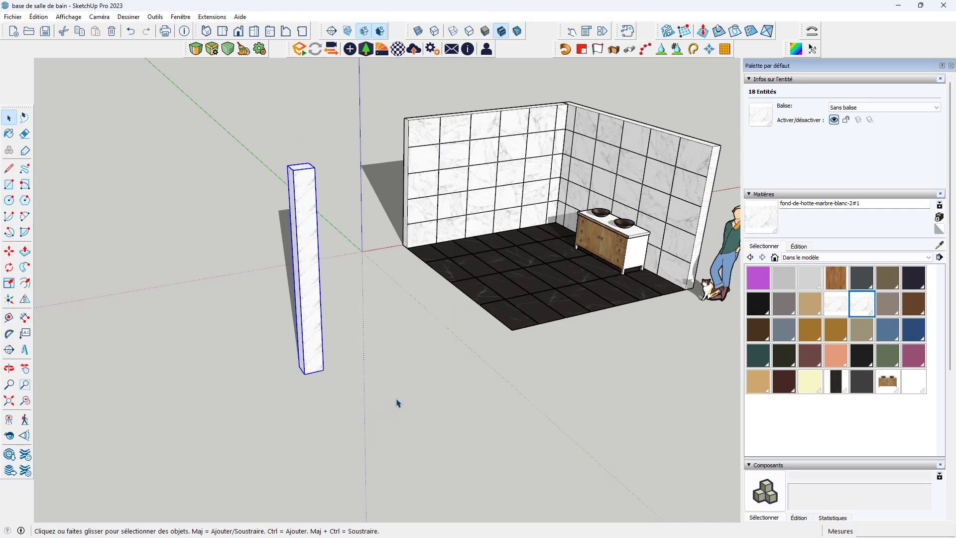
Step: Copy the pillar component about 69 cm along the red axis and multiply the copy x4 to form a row
key("m")
key("ctrl")
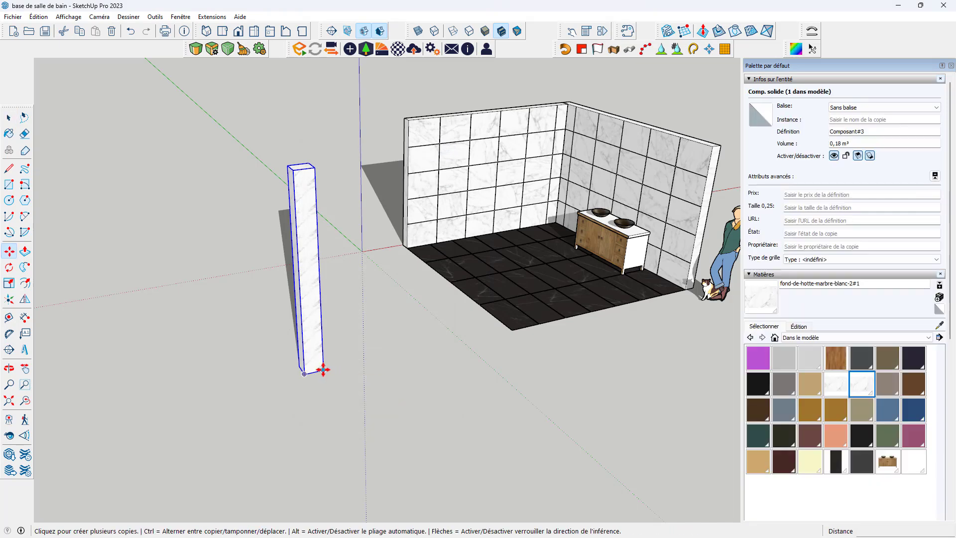
left_click(323, 370)
scroll(321, 367, "down", 2)
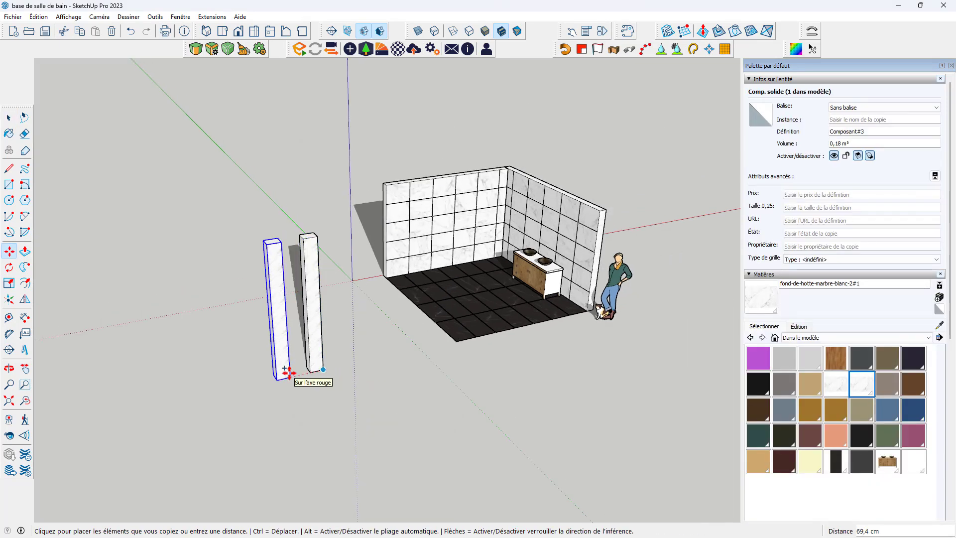
left_click(287, 373)
type("x4")
key("Return")
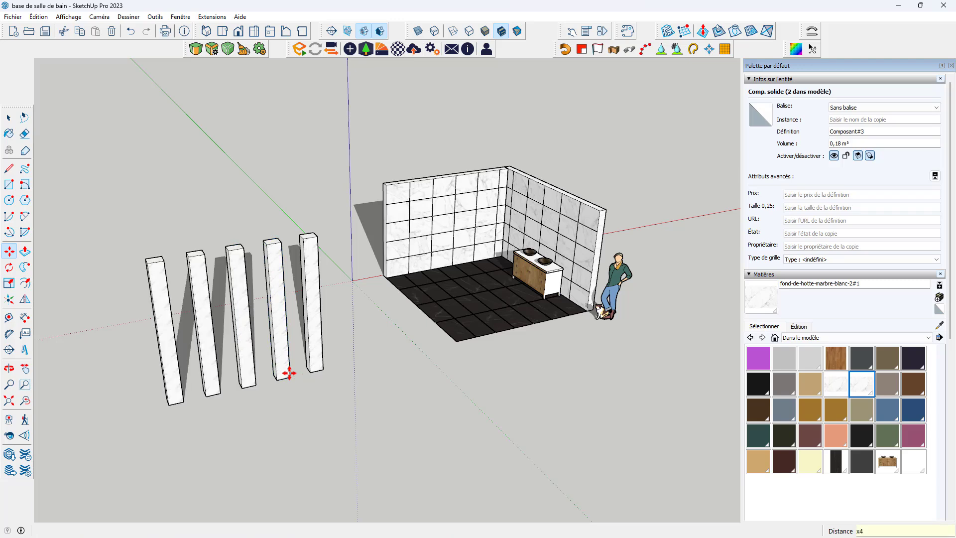
key("space")
Step: Compare the marble pattern on the faces of the pillars in the row up close
scroll(289, 373, "down", 2)
scroll(209, 356, "up", 3)
left_click(209, 356)
middle_click_drag(209, 357, 320, 326)
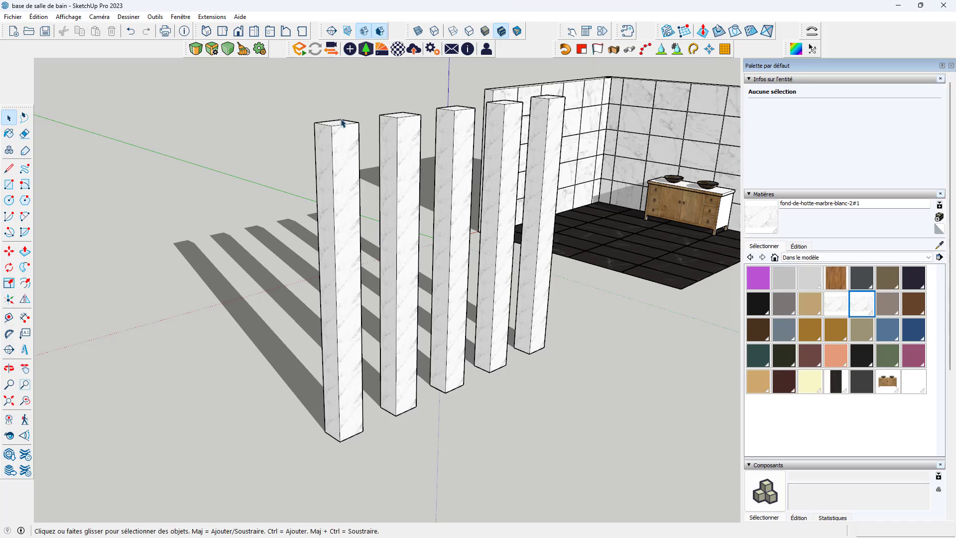
scroll(341, 123, "up", 2)
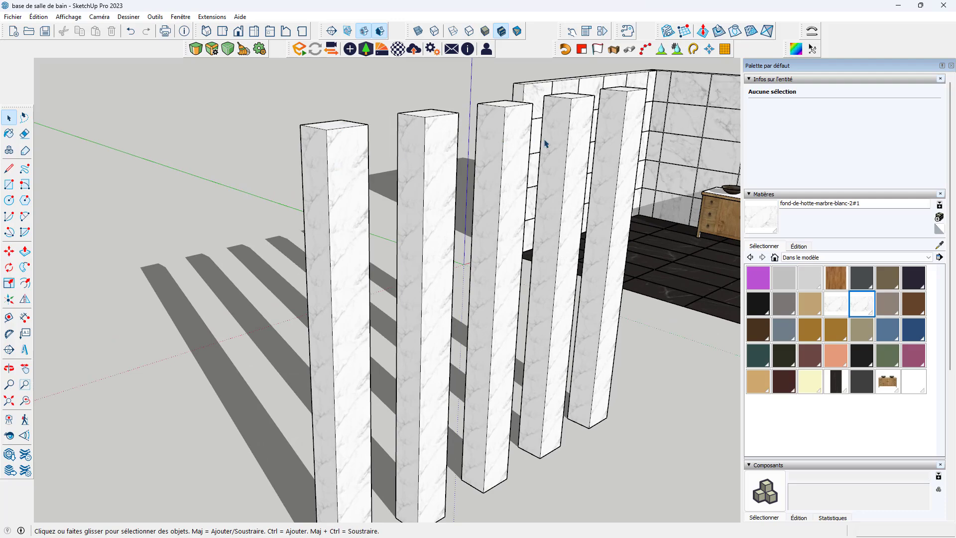
Step: Run TextureRandomizer on all five pillars, including textured faces inside the components, making the instances unique and keeping the proposed parameters
scroll(344, 195, "down", 3)
scroll(344, 223, "up", 2)
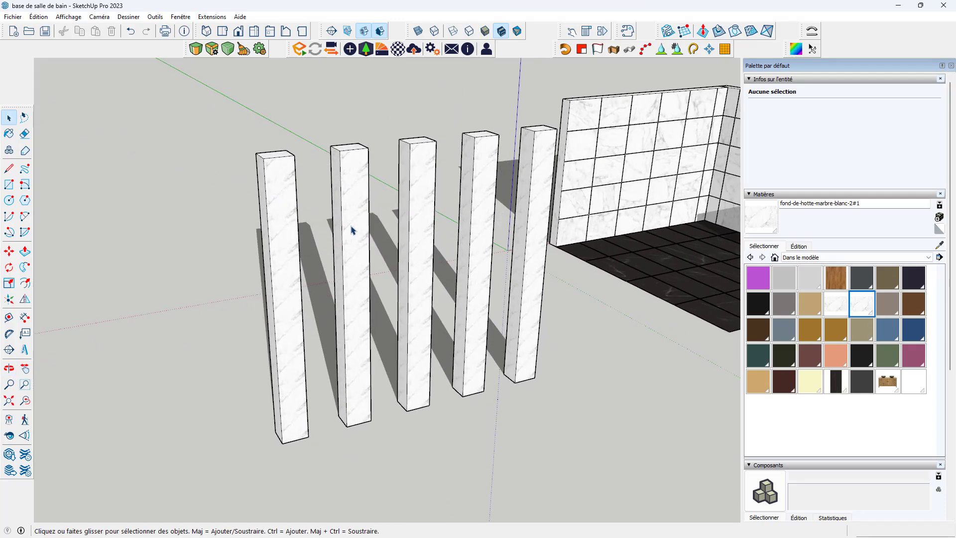
mouse_move(348, 230)
middle_mouse_down()
mouse_move(279, 237)
mouse_move(363, 239)
mouse_move(349, 224)
middle_mouse_up()
left_click_drag(208, 116, 505, 420)
middle_click_drag(450, 315, 310, 183)
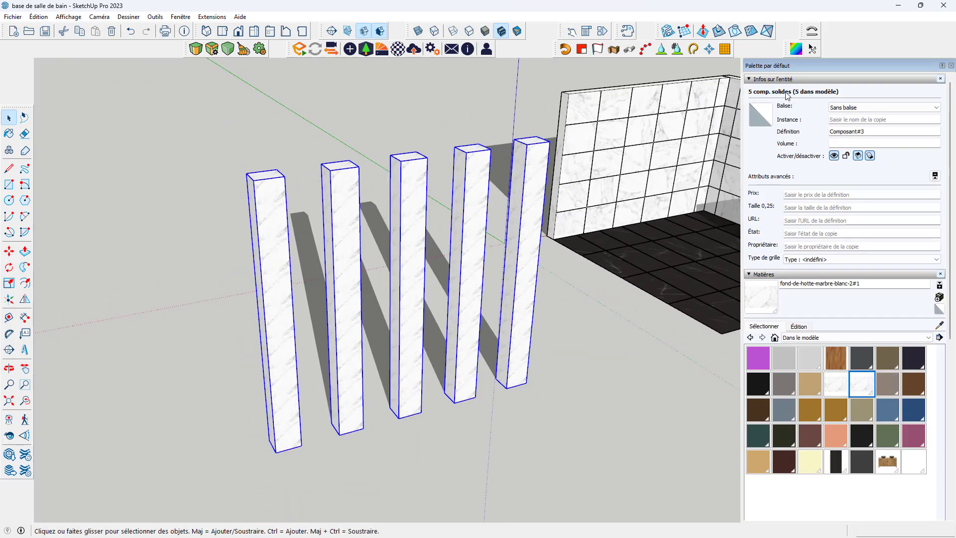
left_click(212, 17)
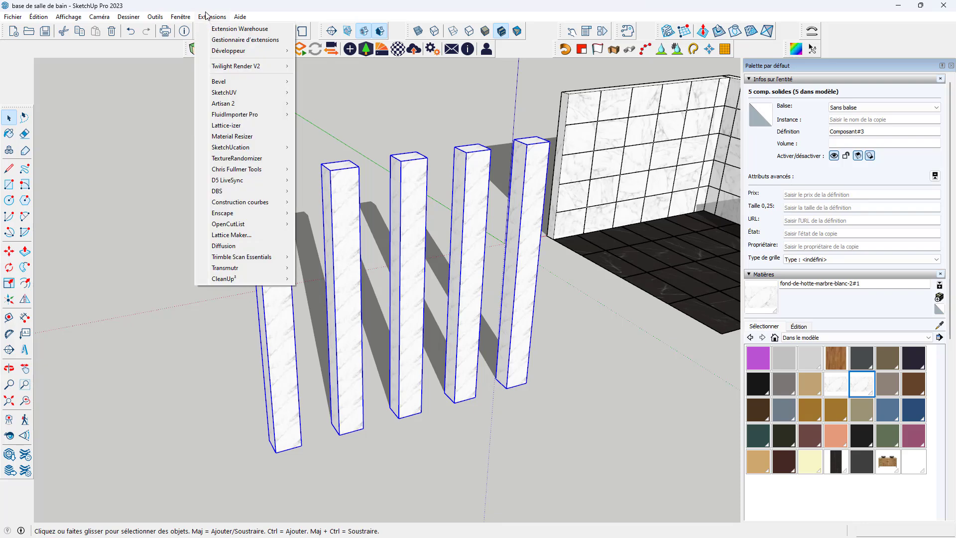
left_click(237, 158)
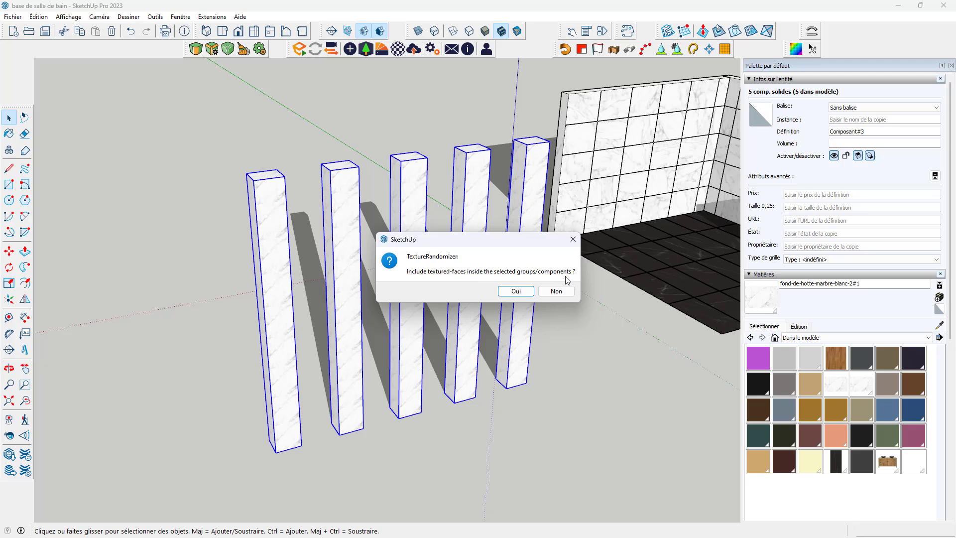
left_click(516, 289)
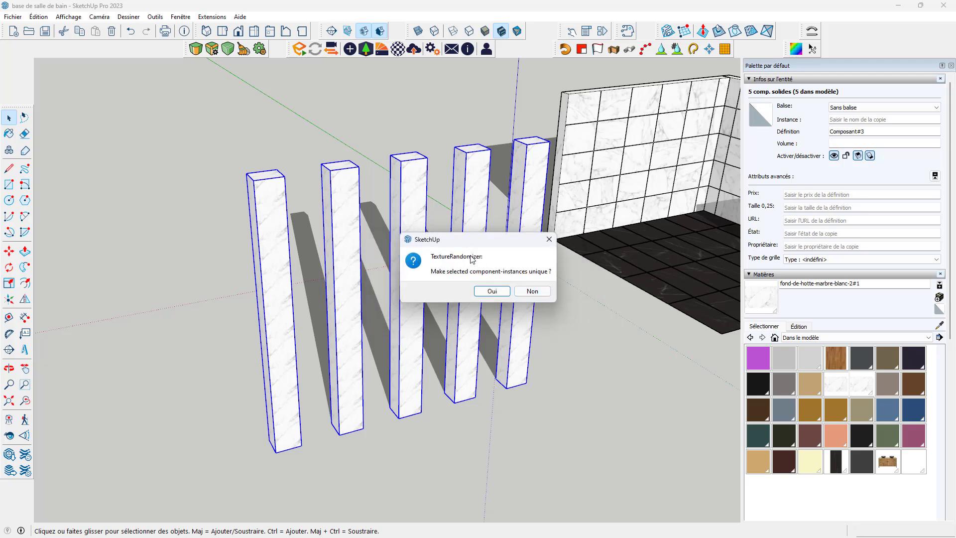
left_click(498, 291)
left_click(479, 352)
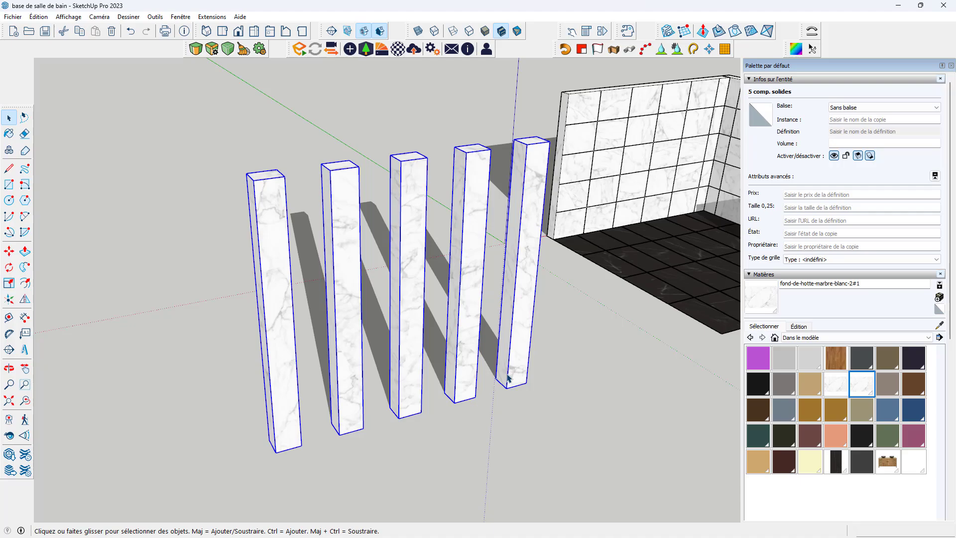
Step: Examine the randomized marble veining on the five pillars from several angles
middle_click_drag(505, 420, 260, 319)
scroll(268, 318, "down", 3)
middle_click_drag(358, 325, 367, 301)
scroll(367, 301, "up", 2)
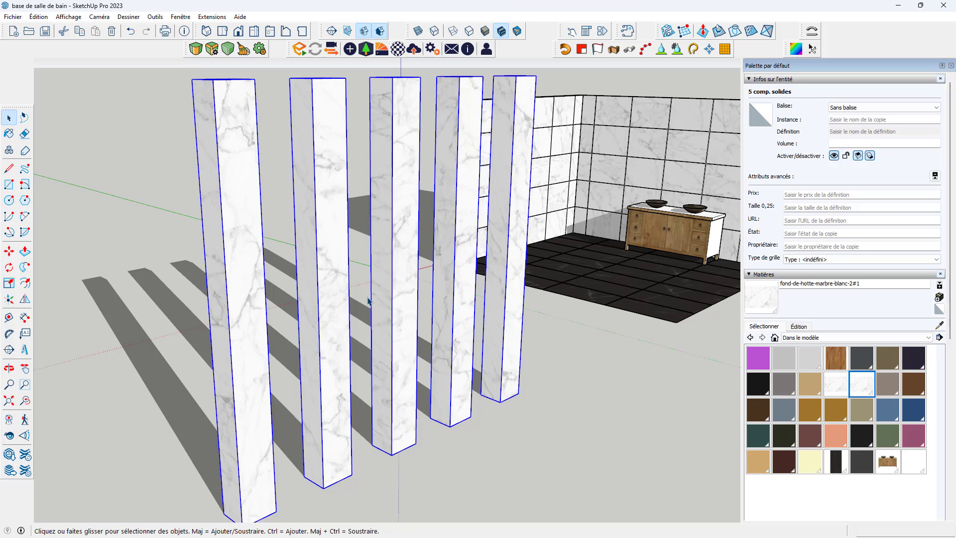
scroll(367, 301, "down", 3)
middle_click_drag(367, 301, 328, 305)
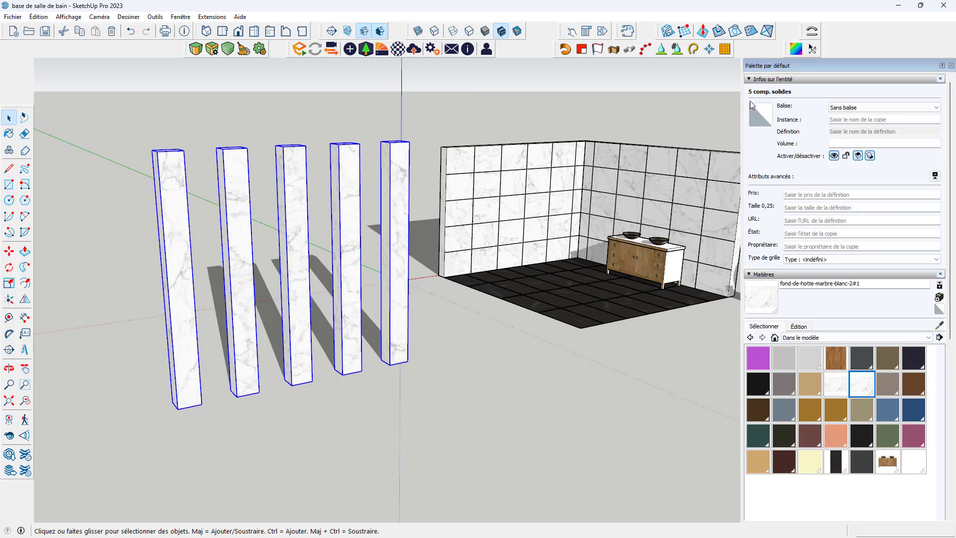
Step: Collapse the entity info and materials sections and look through the in-model component list for the pillar definitions, clearing the selection
left_click(750, 80)
left_click(750, 91)
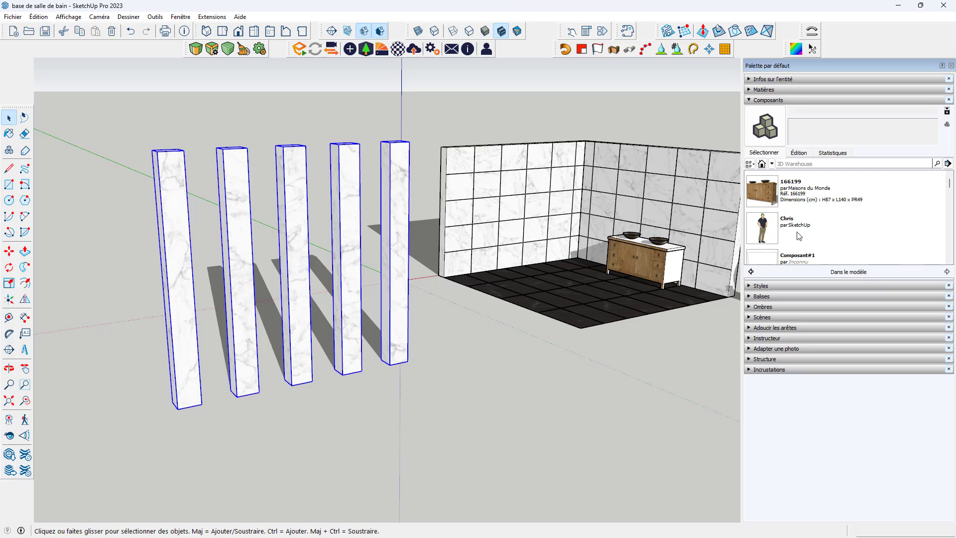
scroll(798, 236, "down", 5)
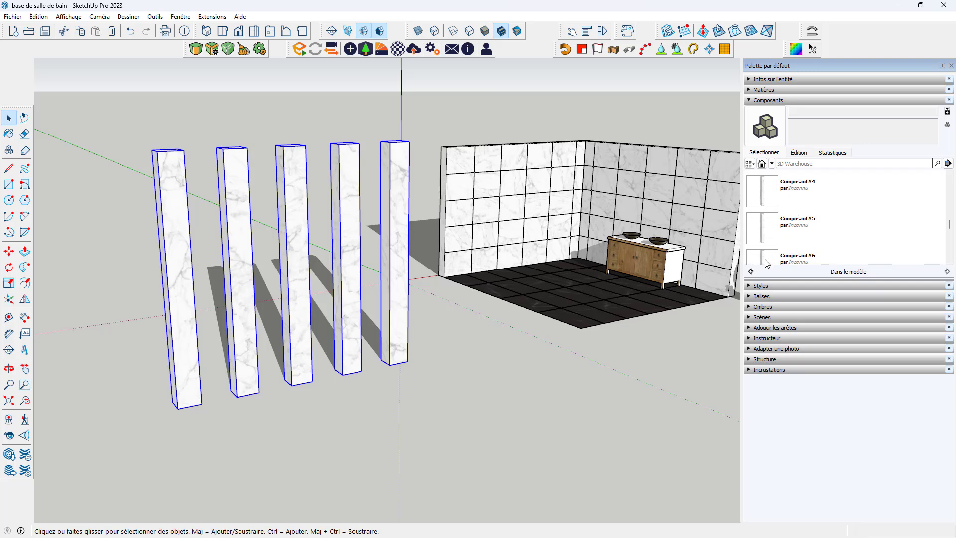
scroll(769, 244, "down", 3)
scroll(769, 244, "up", 6)
scroll(769, 250, "down", 4)
left_click(430, 334)
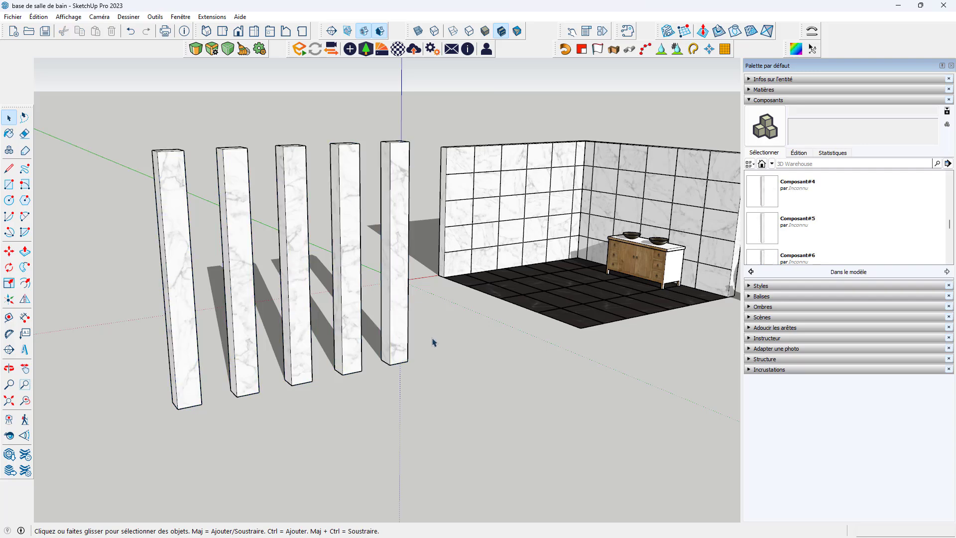
scroll(418, 337, "down", 4)
middle_click_drag(455, 297, 577, 264)
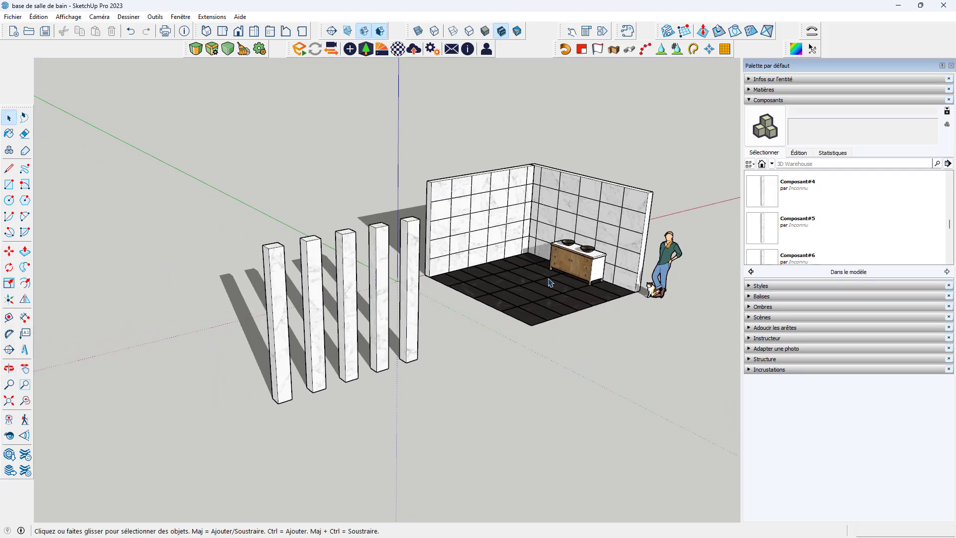
scroll(580, 264, "up", 3)
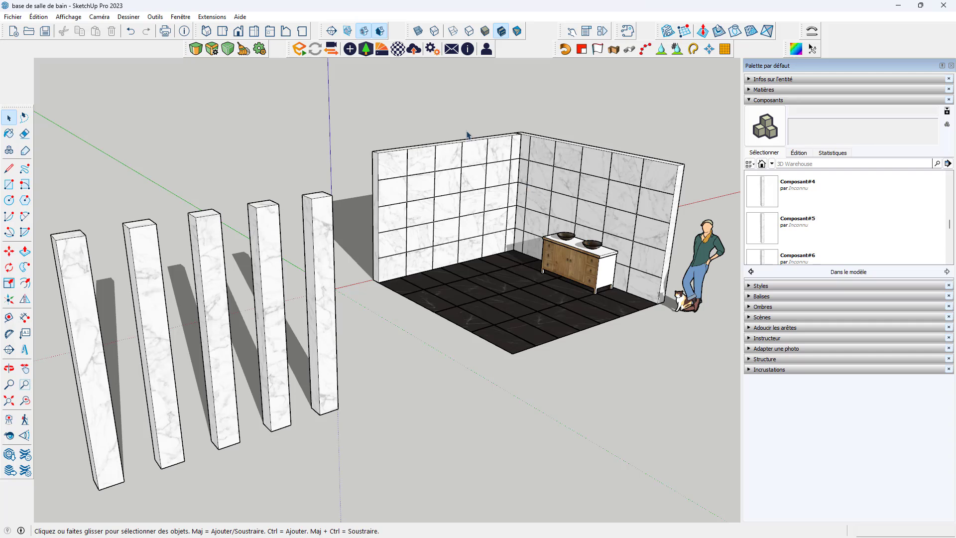
left_click(208, 18)
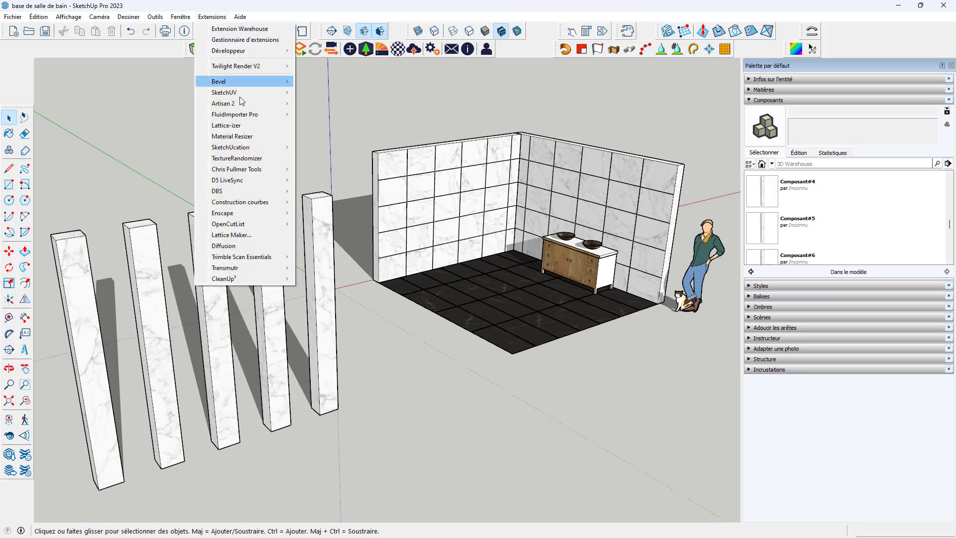
left_click(254, 158)
left_click(520, 293)
scroll(398, 354, "down", 5)
key("r")
scroll(462, 329, "up", 3)
left_click(9, 117)
Step: Open the tiled marble wall without the vanity for editing, select all its faces and edges, and bring up the TextureRandomizer parameters
scroll(455, 98, "up", 2)
scroll(456, 115, "up", 3)
double_click(463, 251)
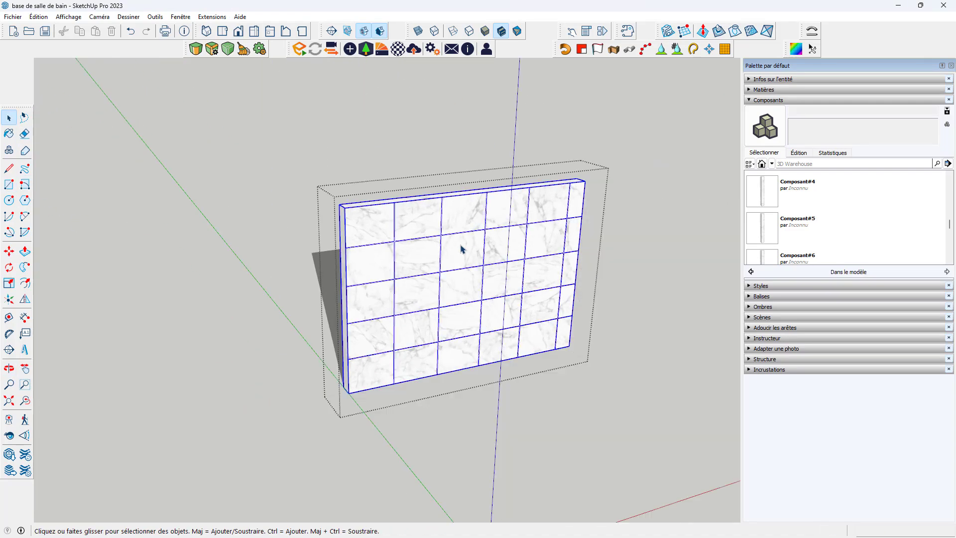
left_click_drag(288, 152, 648, 411)
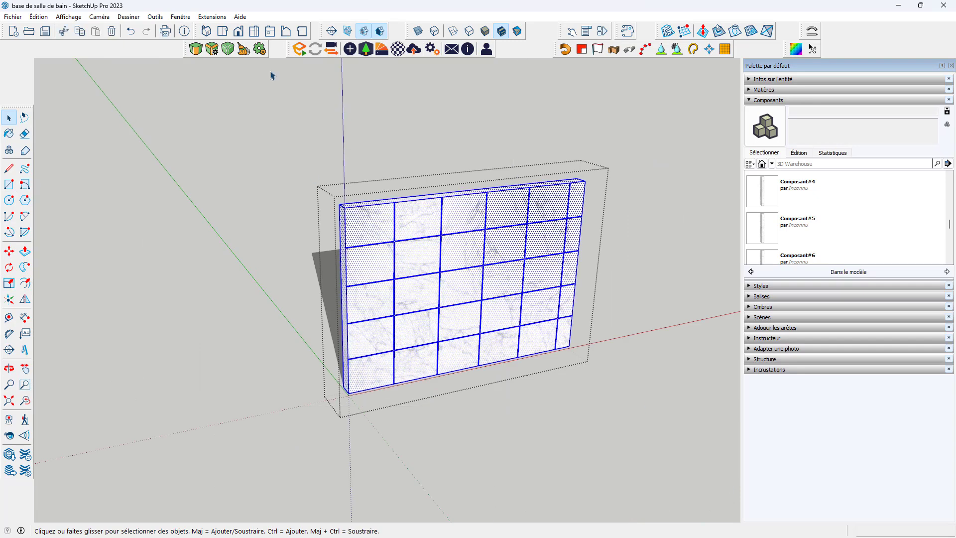
left_click(212, 17)
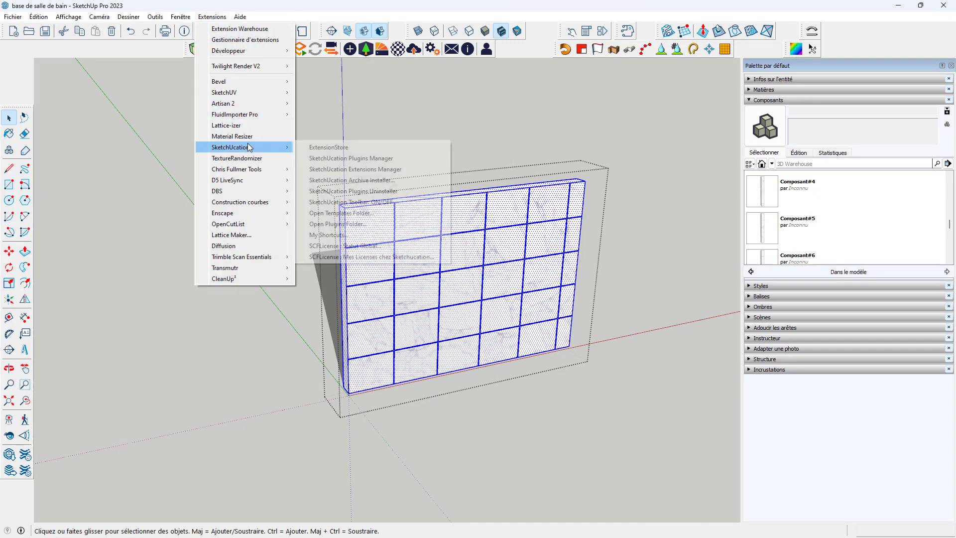
left_click(257, 160)
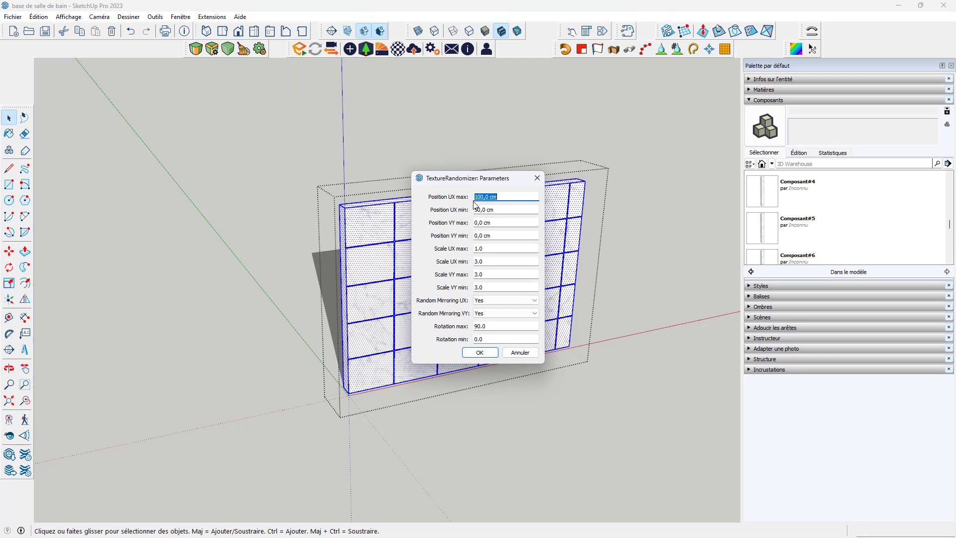